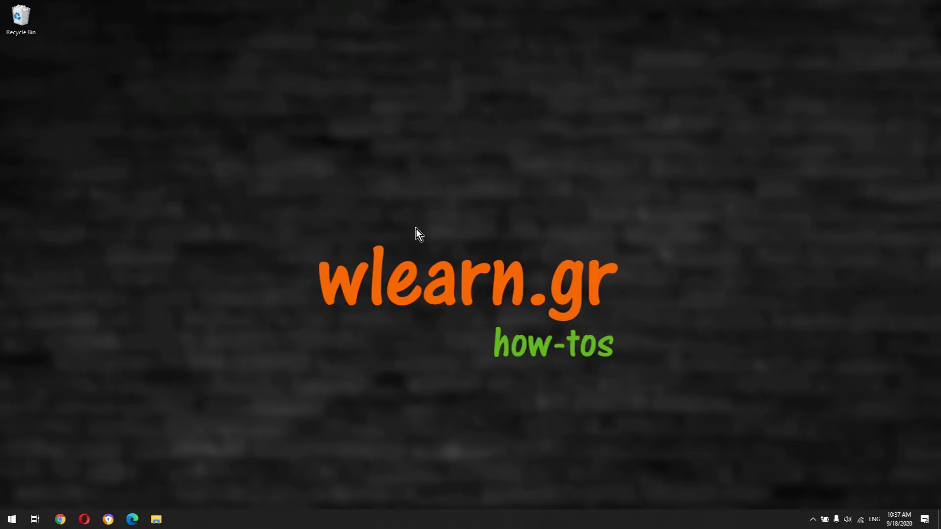
Launch Opera from the taskbar so its speed-dial start page appears.
click(85, 519)
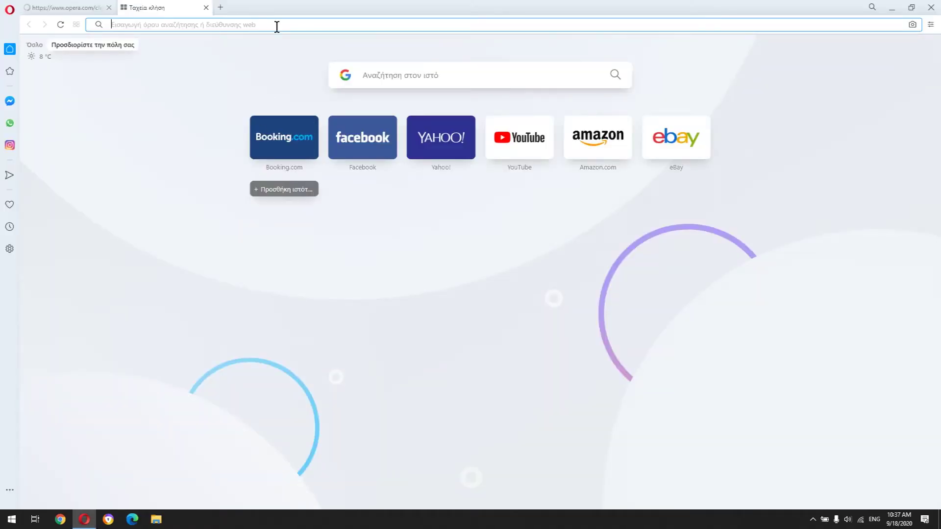
text(faceb)
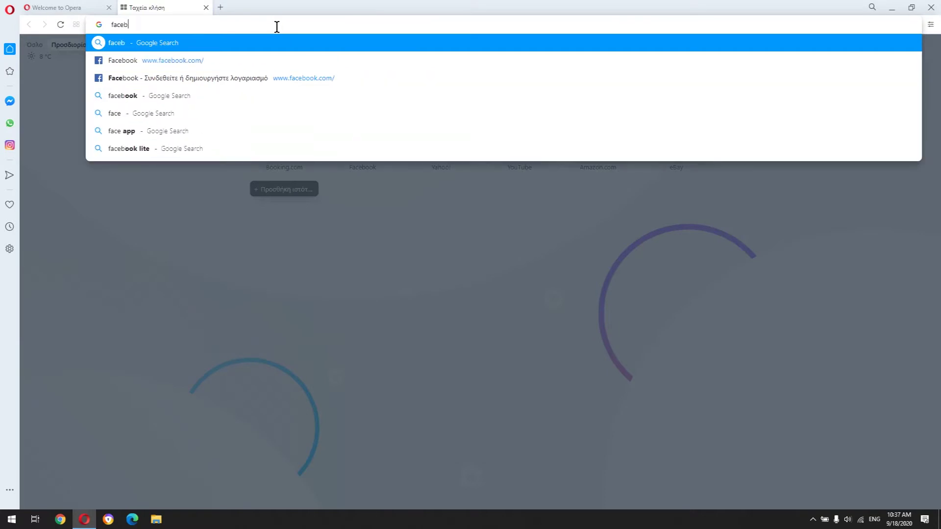
text(ook.com)
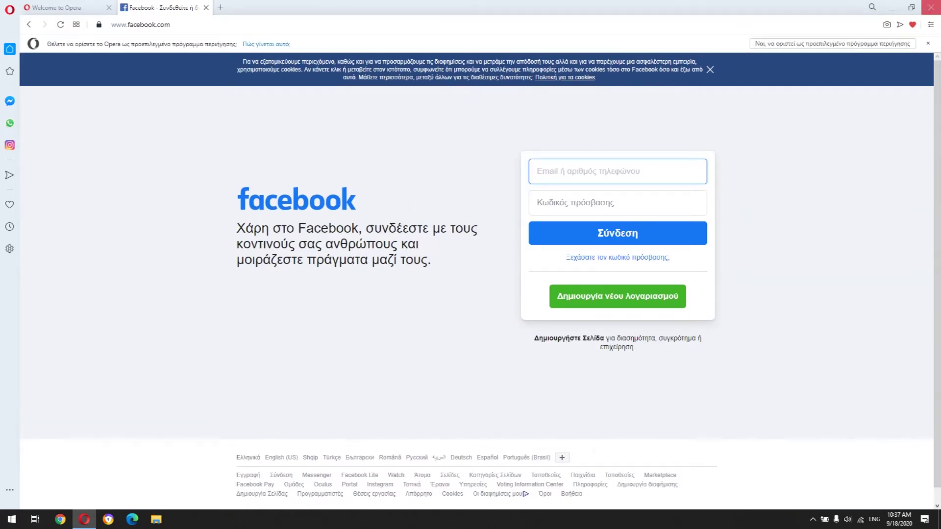
Quit Opera after the Facebook login page loads, confirming Exit Opera.
click(933, 8)
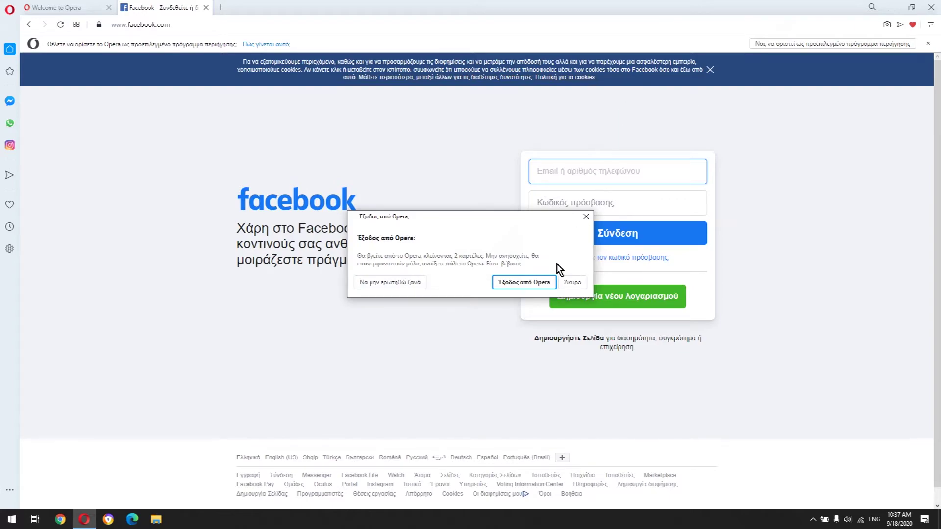
click(547, 286)
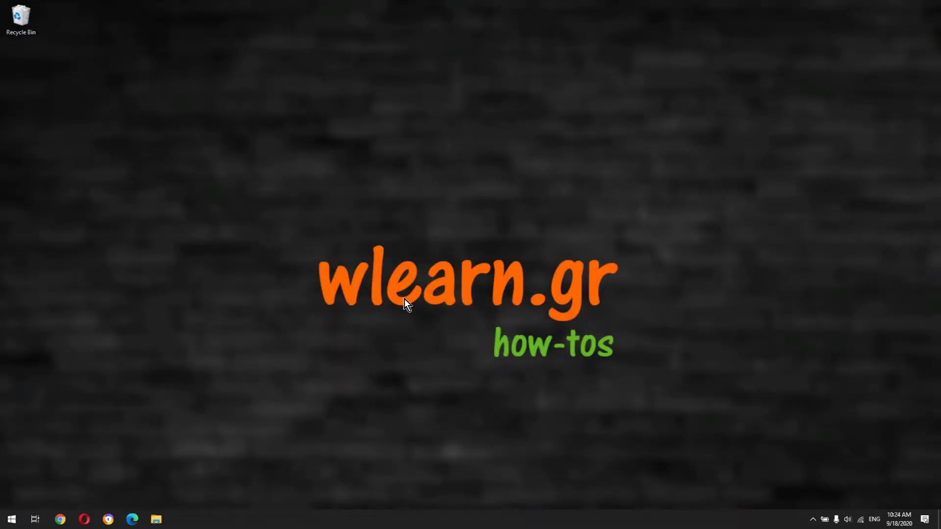
Browse File Explorer to the C:\Windows\System32\drivers\etc folder.
click(155, 520)
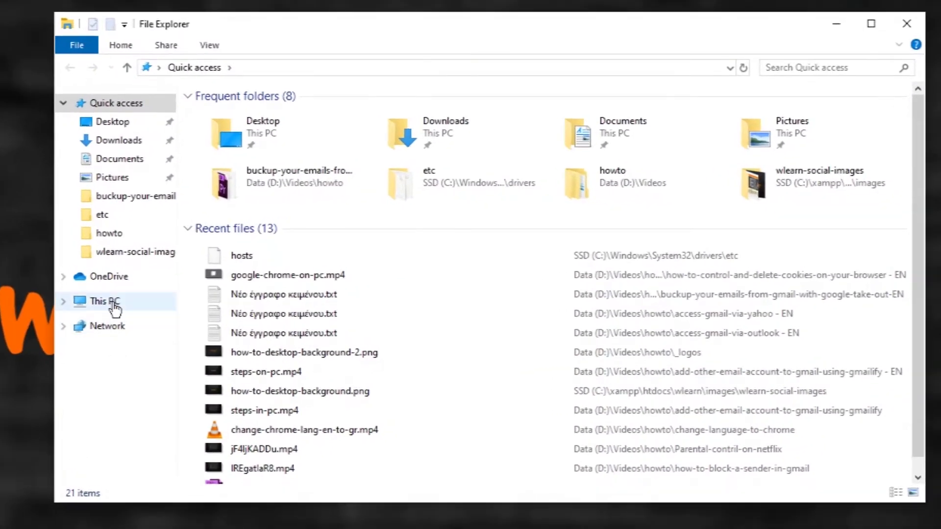
click(390, 272)
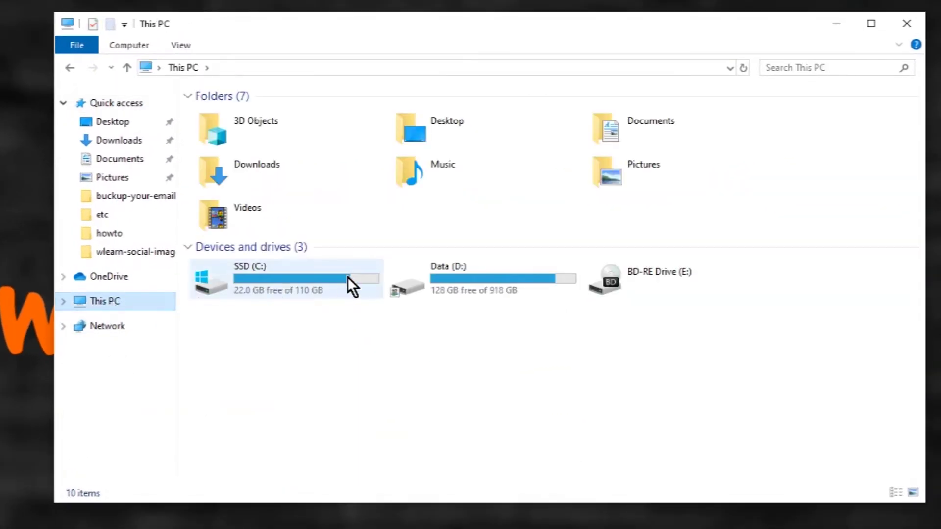
double_click(264, 275)
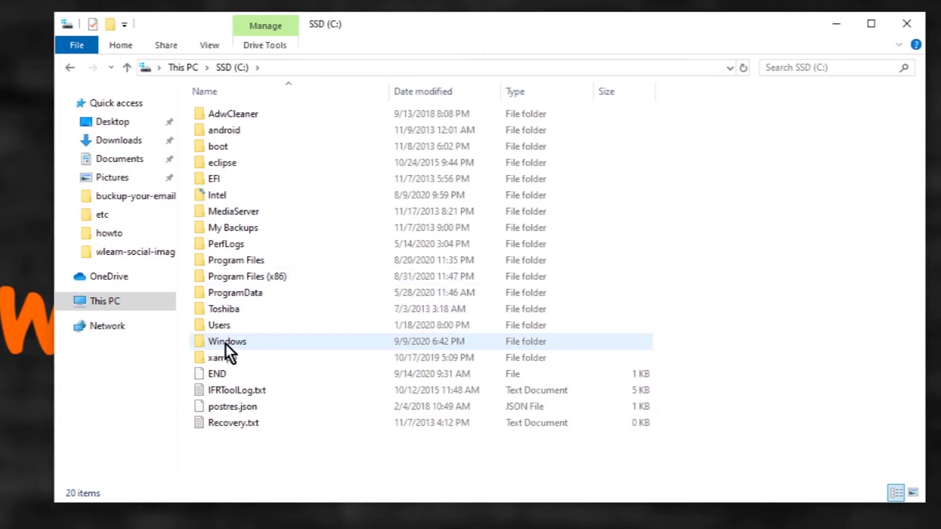
double_click(220, 344)
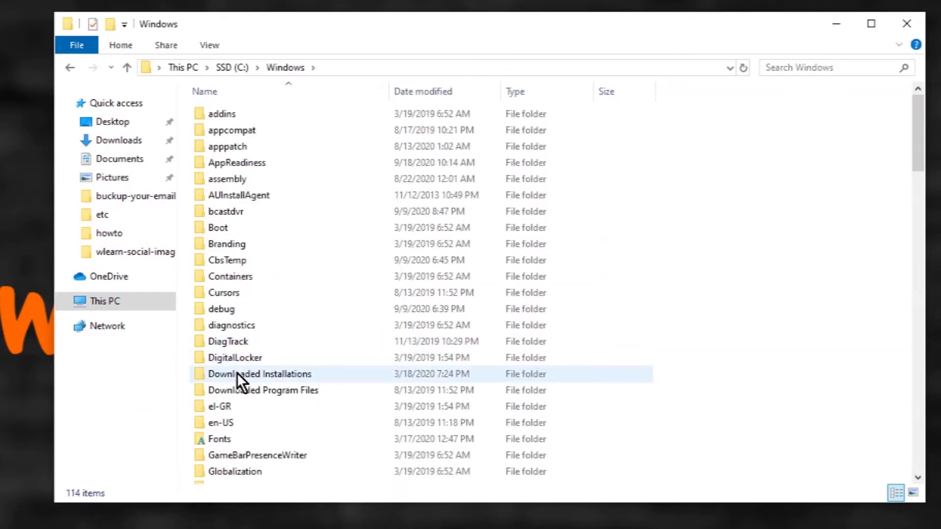
scroll(243, 372, down, 3)
scroll(249, 372, down, 4)
scroll(245, 378, down, 2)
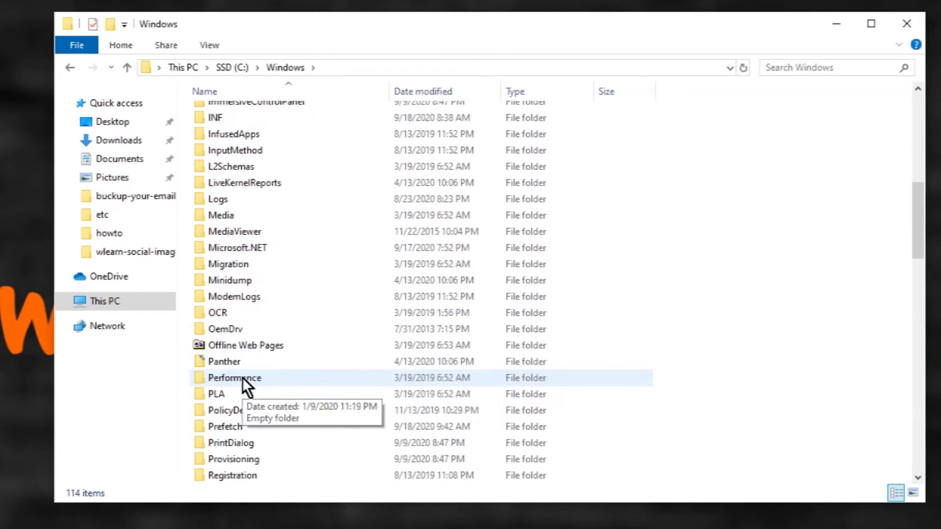
scroll(242, 377, down, 3)
scroll(242, 377, down, 1)
scroll(241, 378, down, 2)
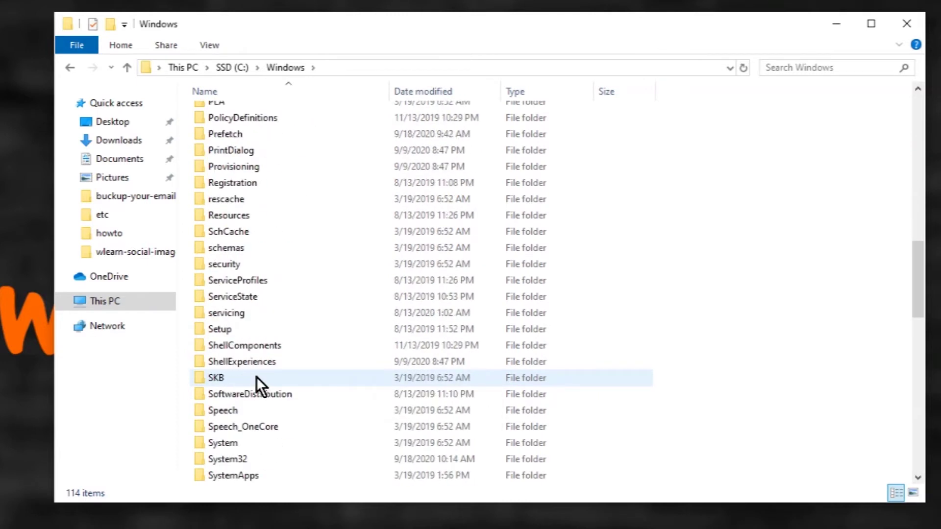
double_click(220, 461)
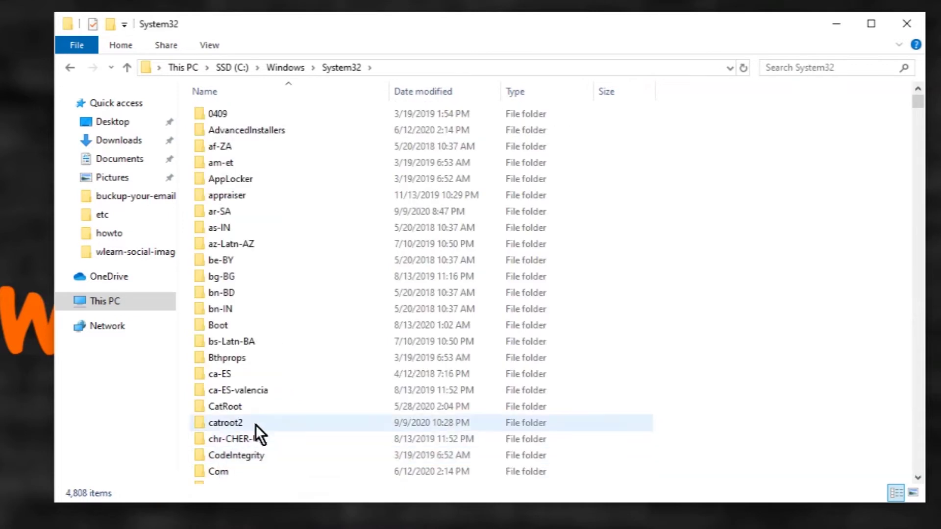
scroll(298, 321, down, 6)
scroll(295, 324, down, 2)
scroll(280, 316, down, 2)
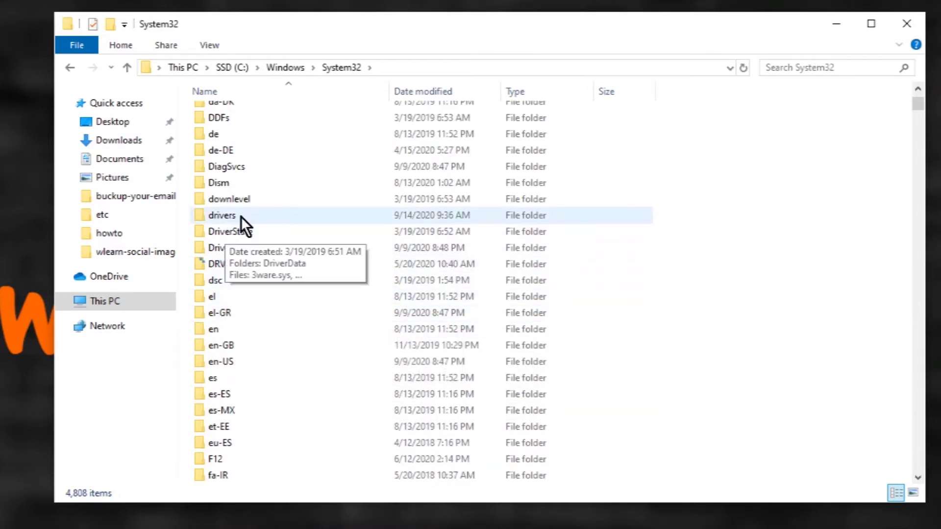
click(224, 217)
double_click(224, 217)
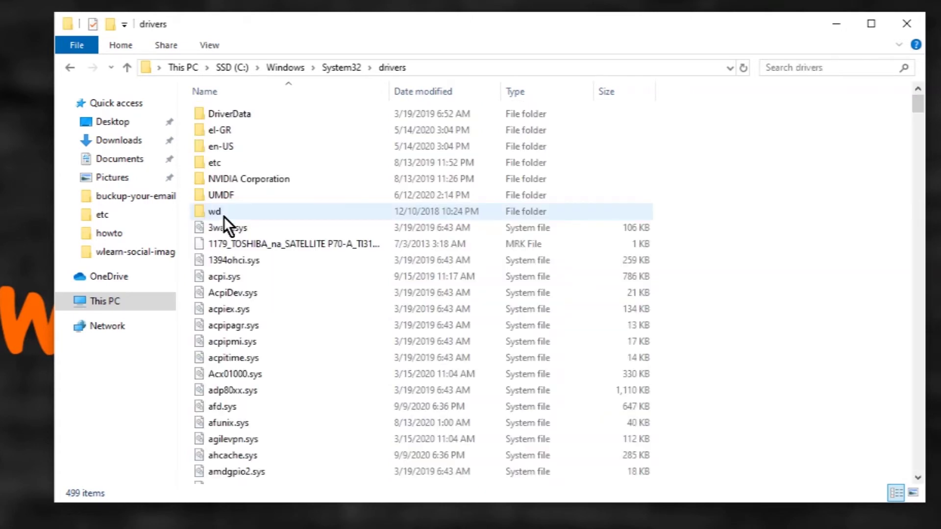
click(219, 164)
double_click(219, 165)
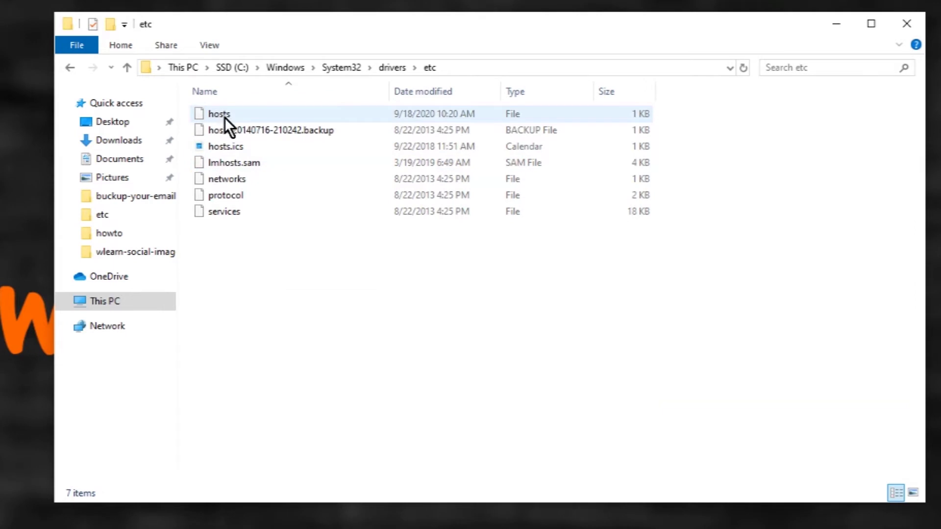
mouse_move(218, 114)
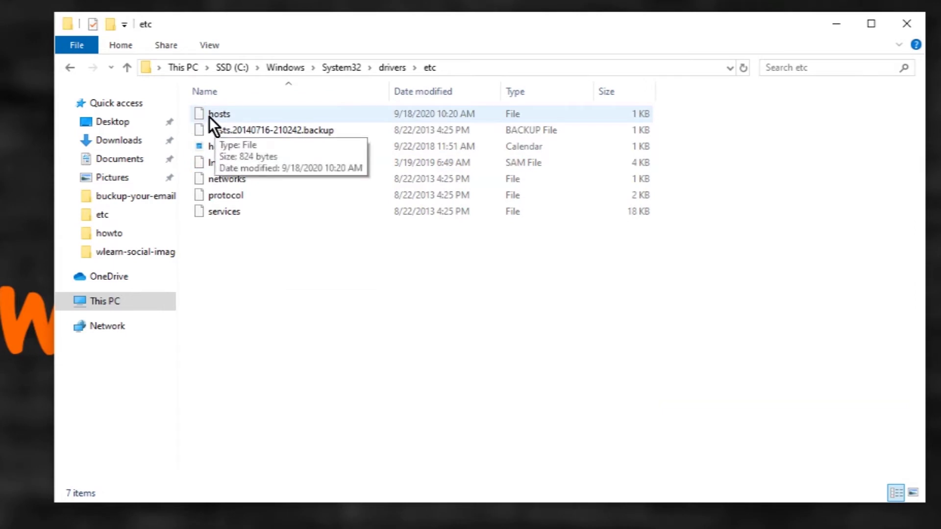
Open the hosts file with Notepad.
click(209, 116)
right_click(209, 116)
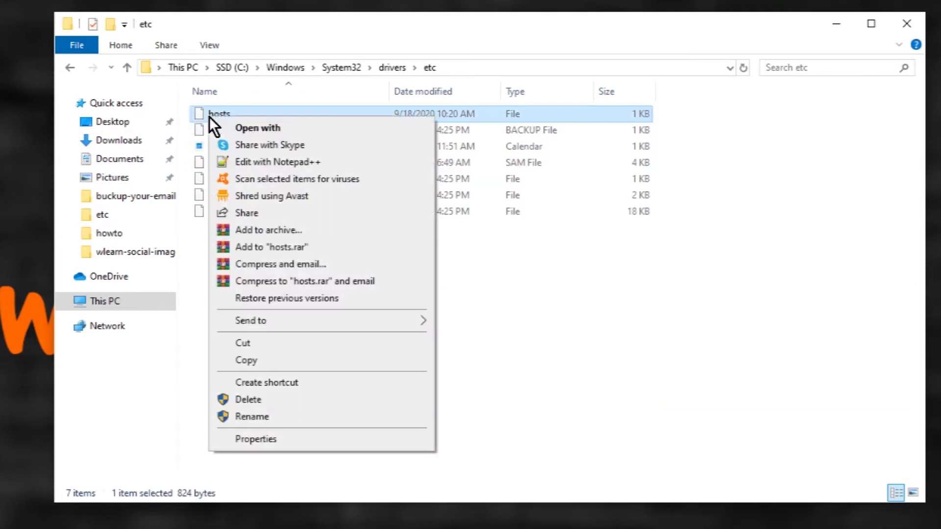
click(249, 126)
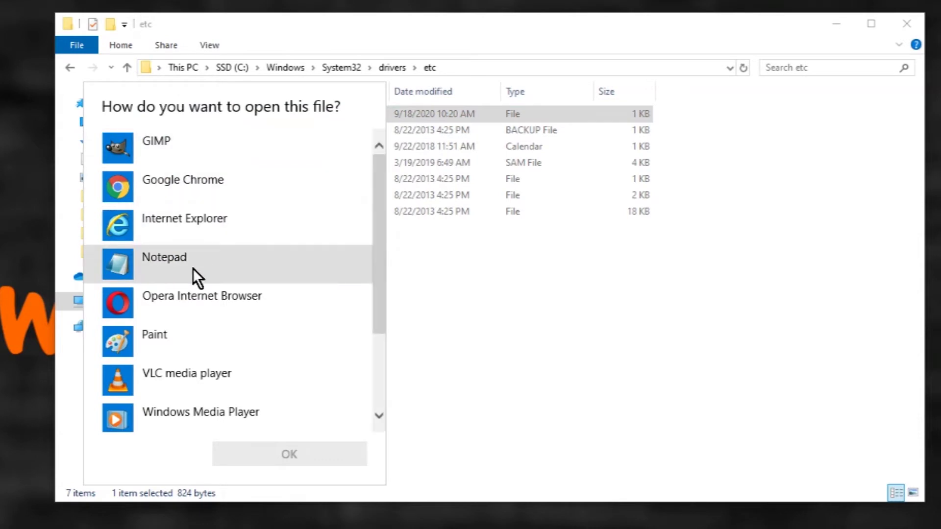
click(172, 264)
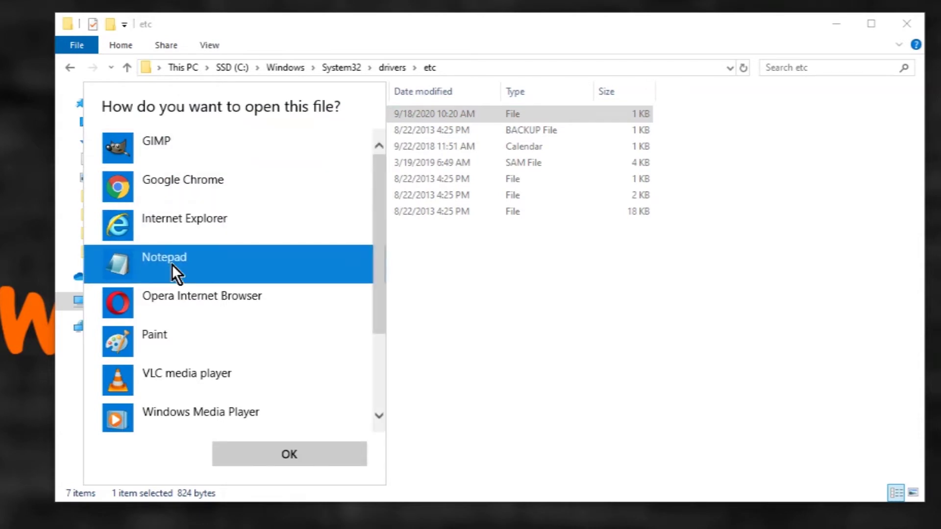
click(290, 454)
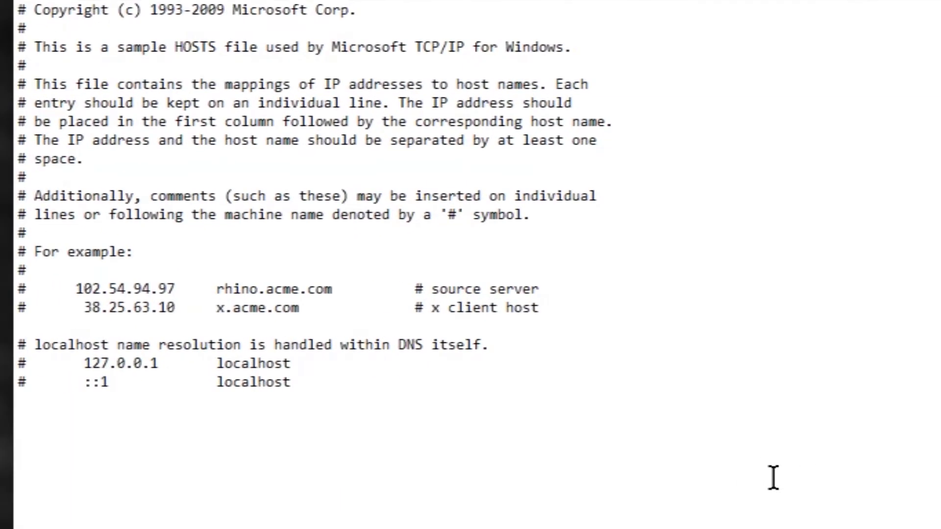
Add a new line below the existing hosts entries for the 127.0.0.1 redirects.
click(36, 408)
key(Return)
text(27.0.)
text(0.1 )
text(fac)
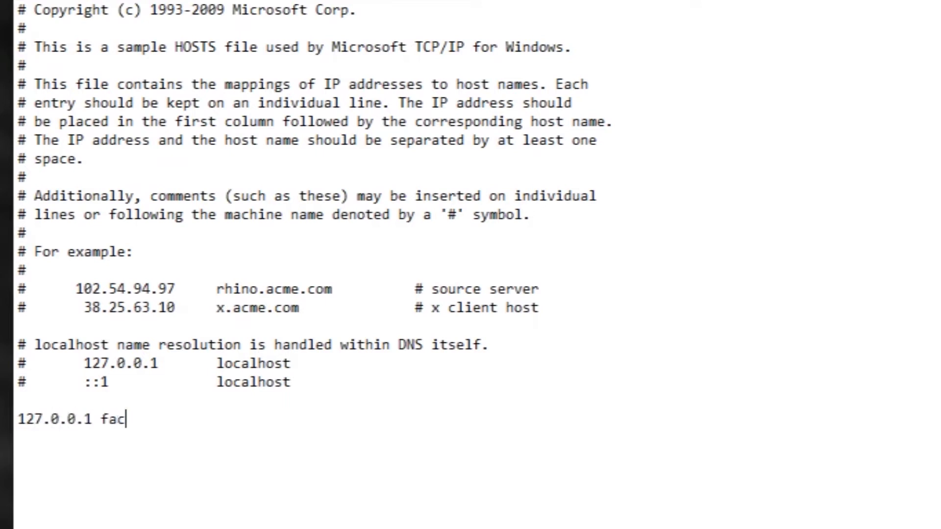
text(ebook.)
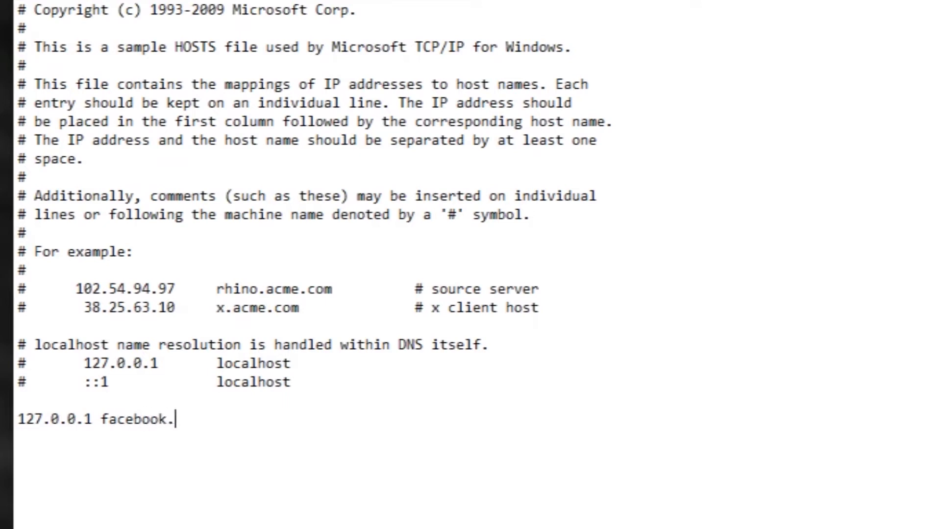
text(com )
text(127)
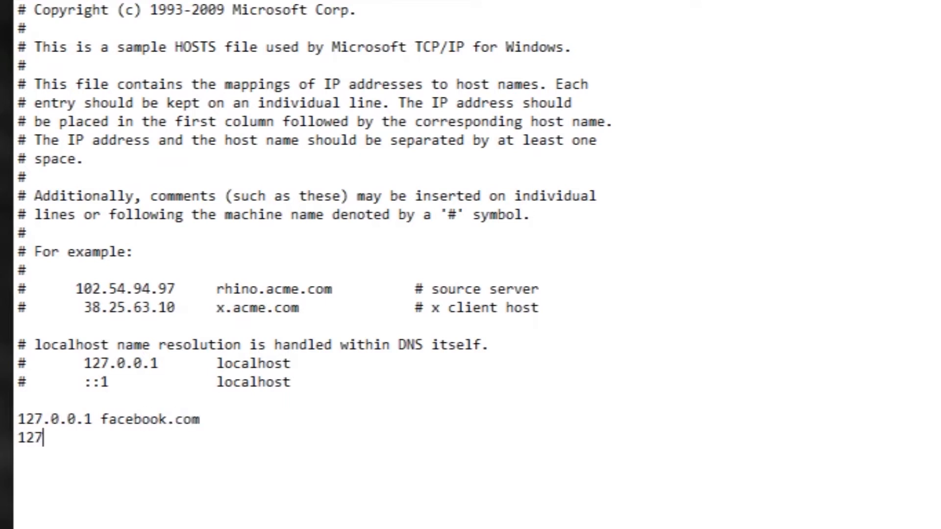
text(.0.0.1 t)
text(wi)
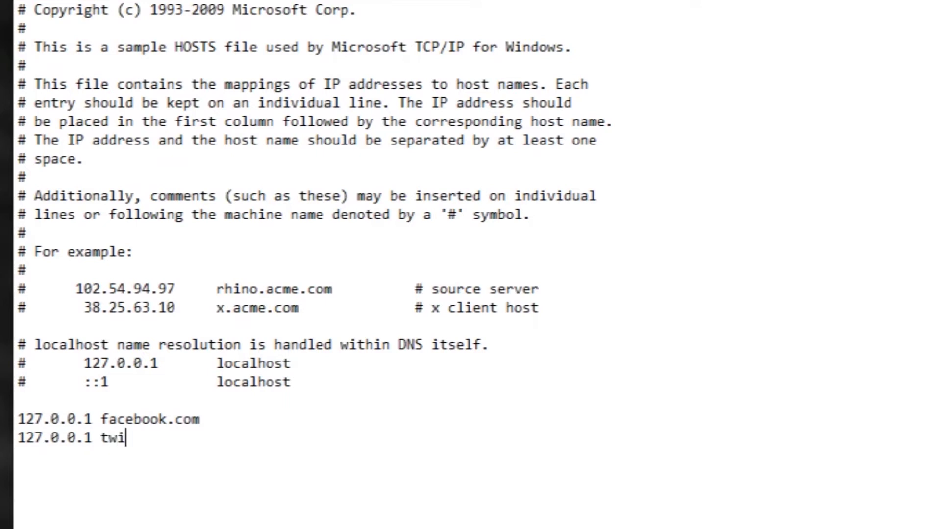
text(tter.co)
text(m)
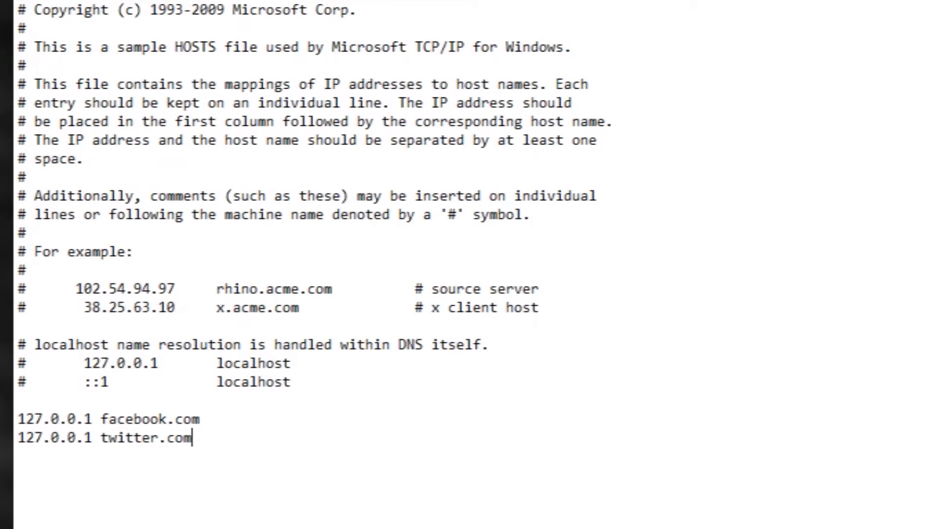
text( 127.)
text(0.0.1 s)
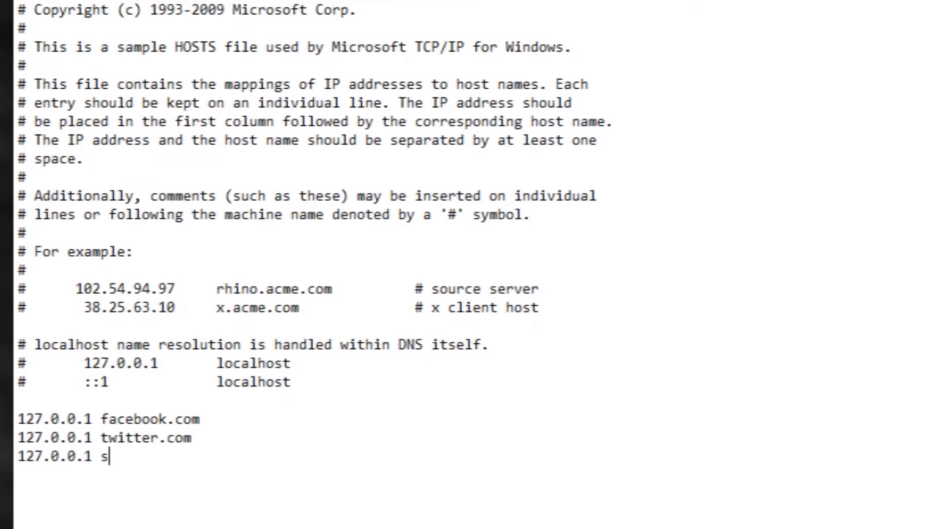
text(omepor)
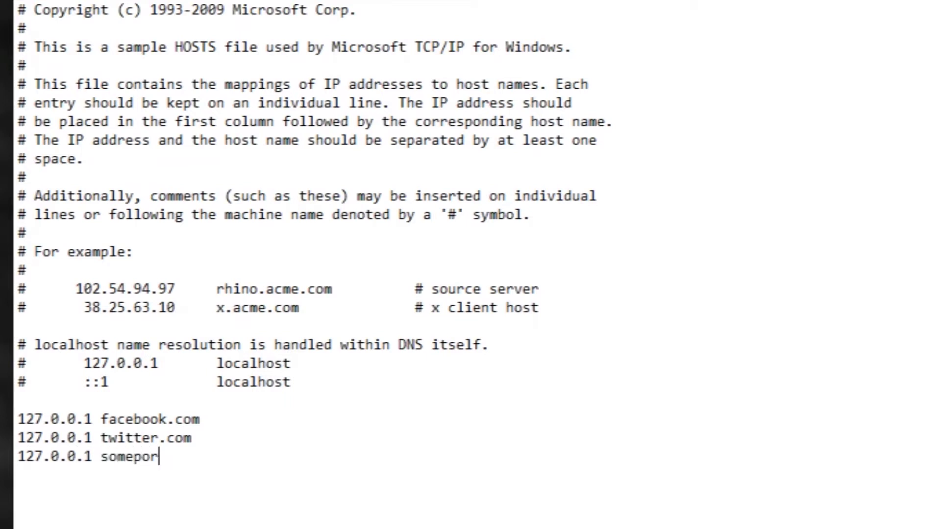
text(nsite.)
text(xxx)
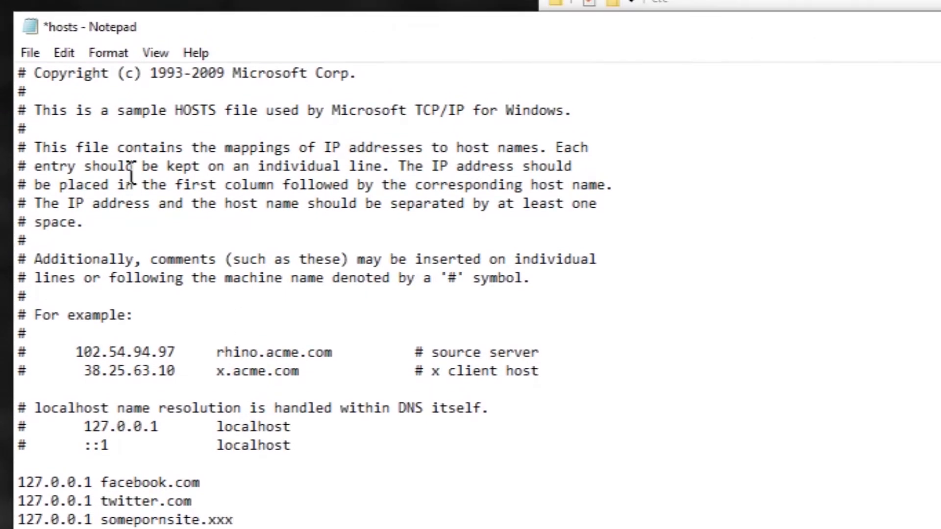
Cancel the Save As attempt and close Notepad without saving the hosts edits.
click(29, 54)
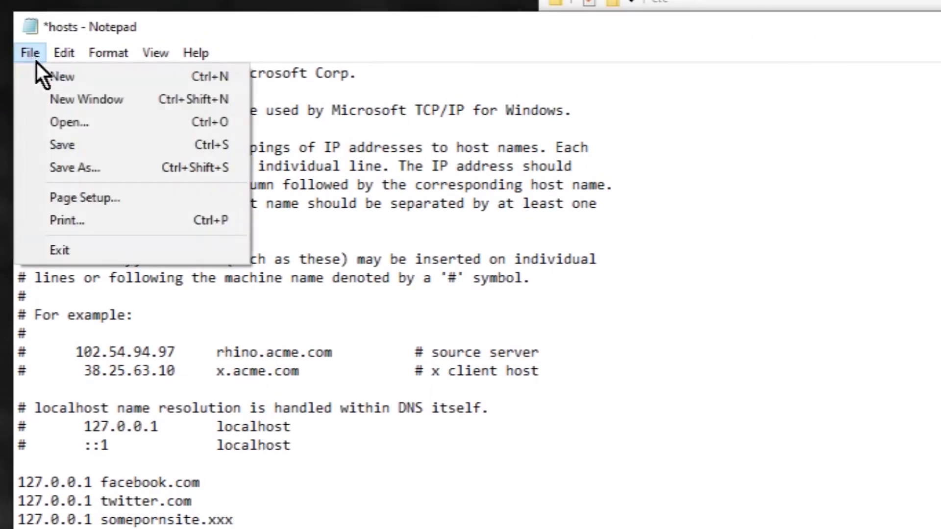
click(91, 150)
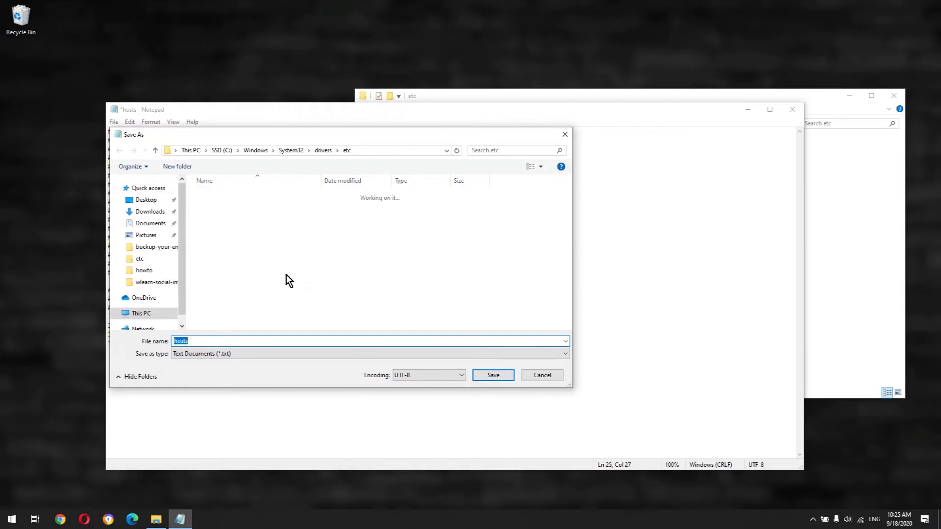
click(539, 376)
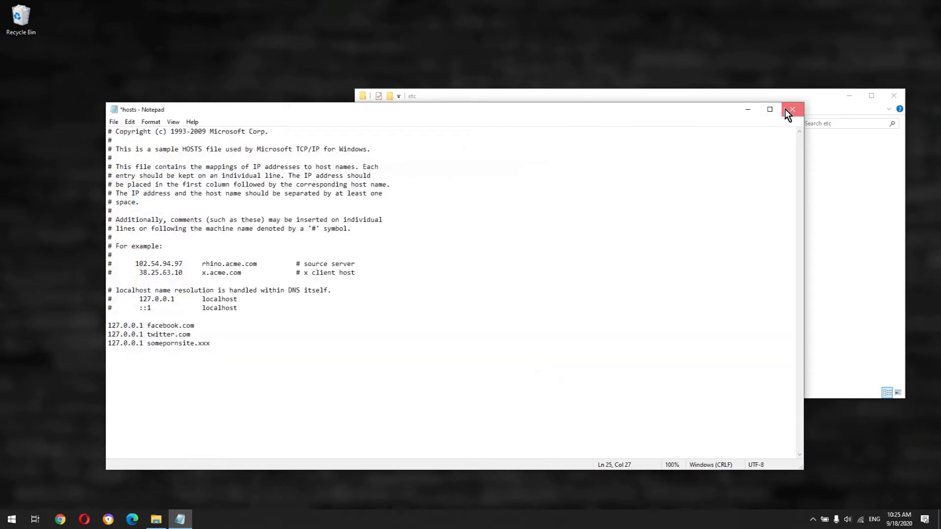
click(785, 110)
click(486, 266)
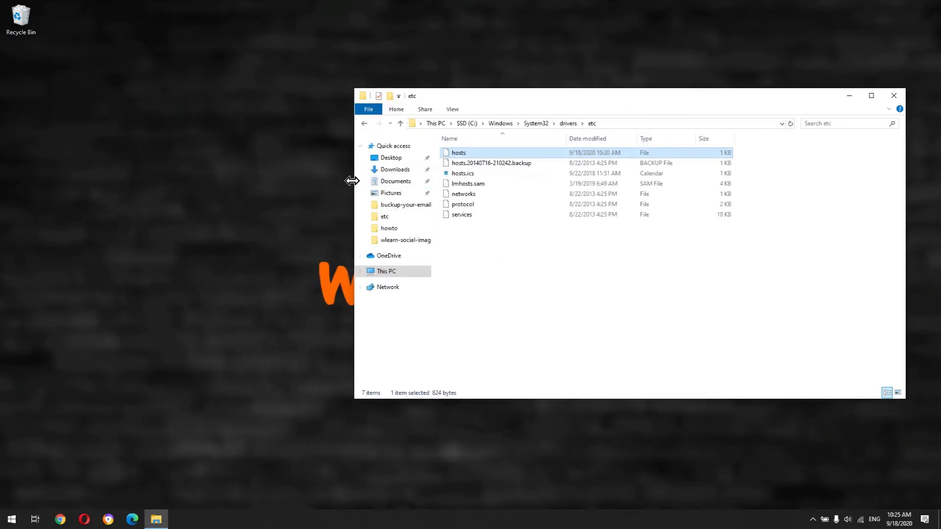
Open the hosts file's Security properties and view the Users group's permissions.
right_click(460, 158)
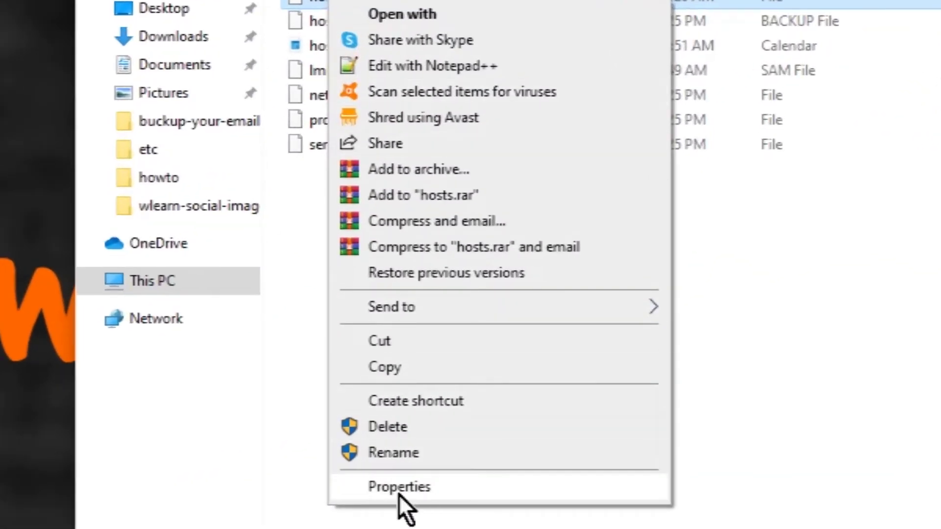
click(406, 494)
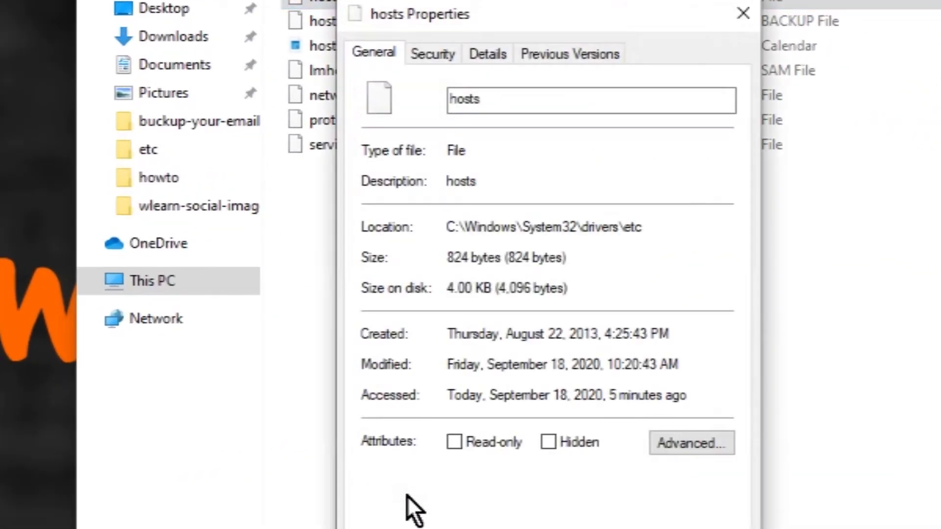
click(435, 55)
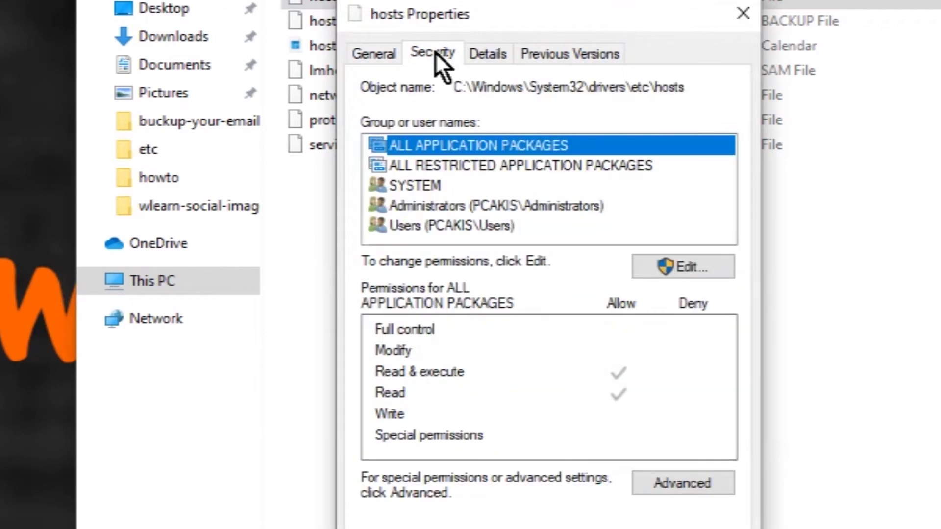
click(400, 230)
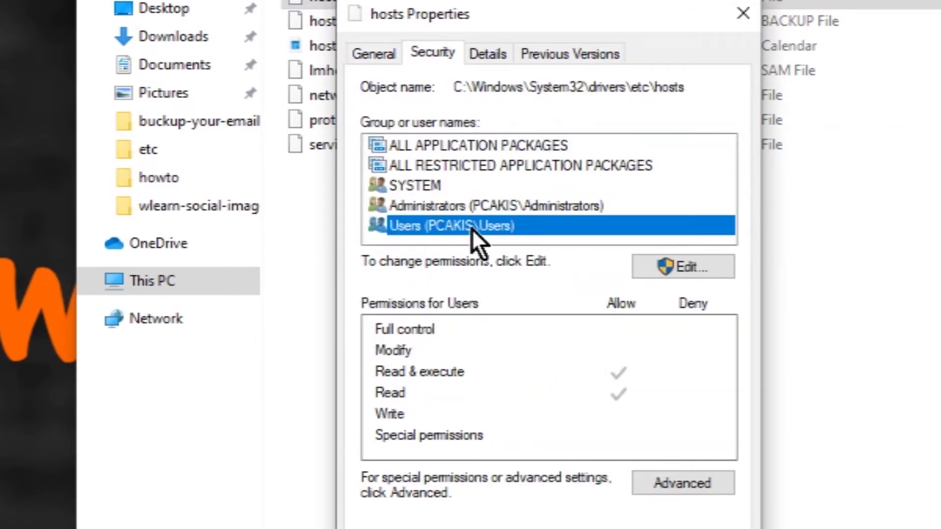
Allow Users Full control on hosts, accept the system-file warning, and close the dialogs.
click(684, 269)
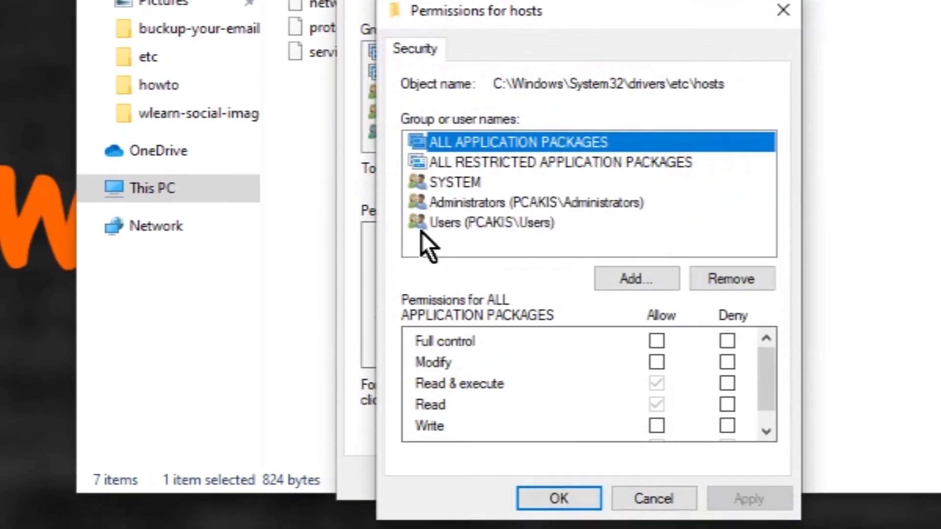
click(448, 227)
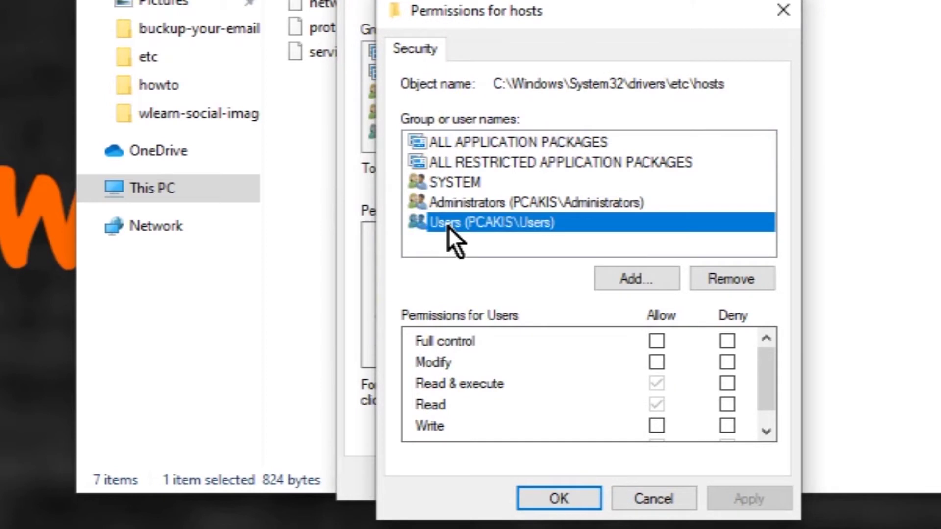
click(653, 342)
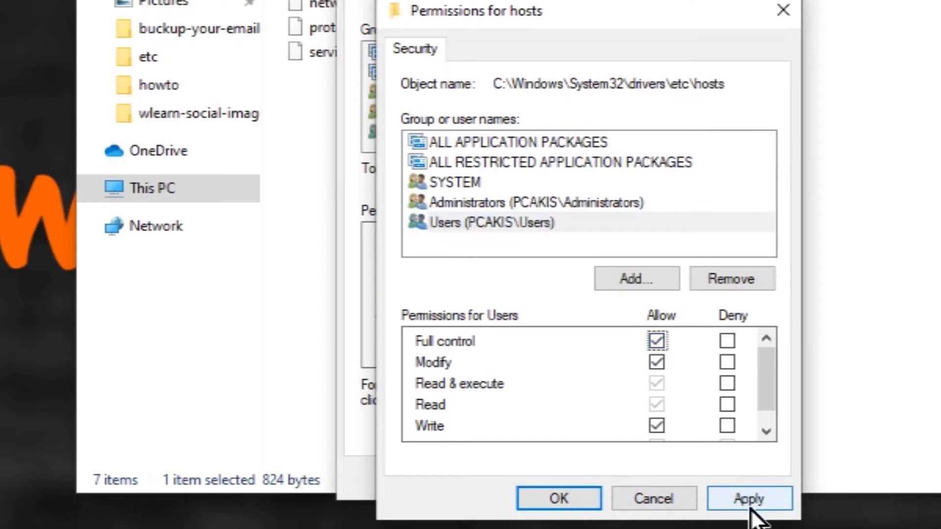
click(750, 500)
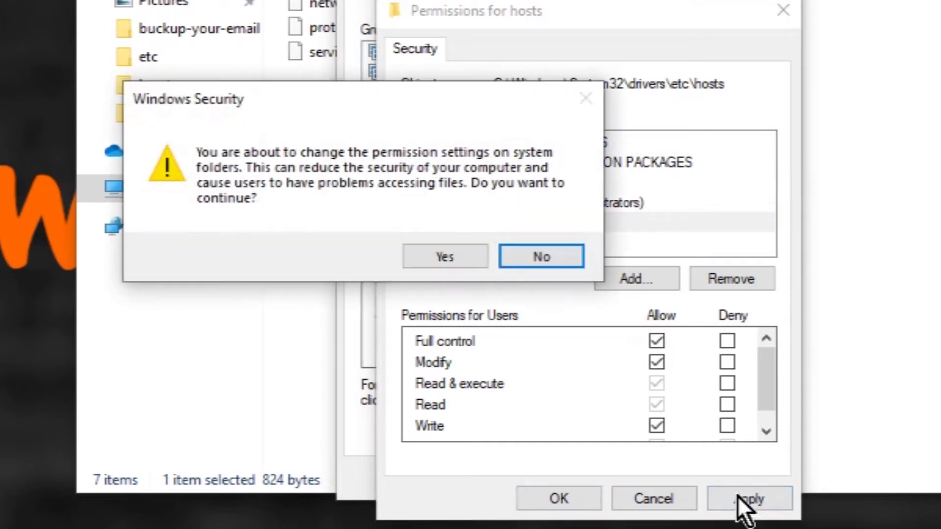
click(442, 257)
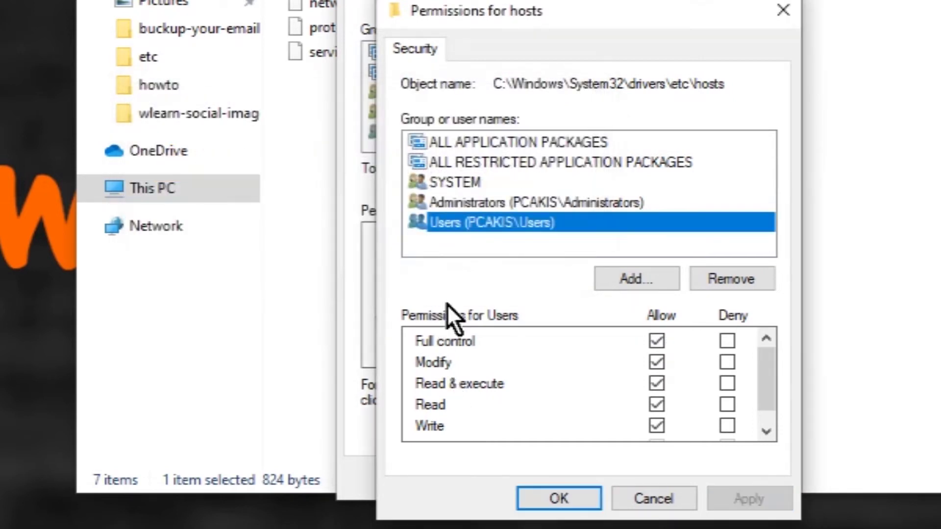
click(553, 487)
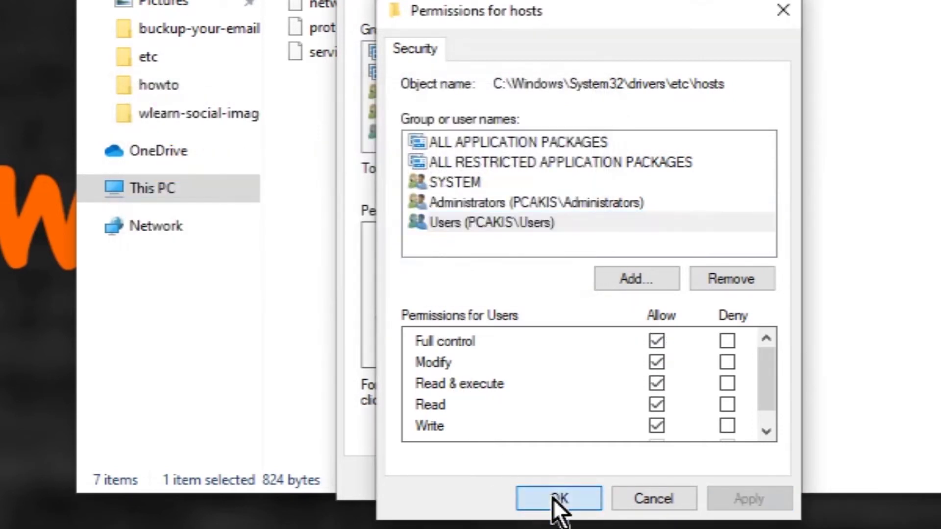
click(511, 486)
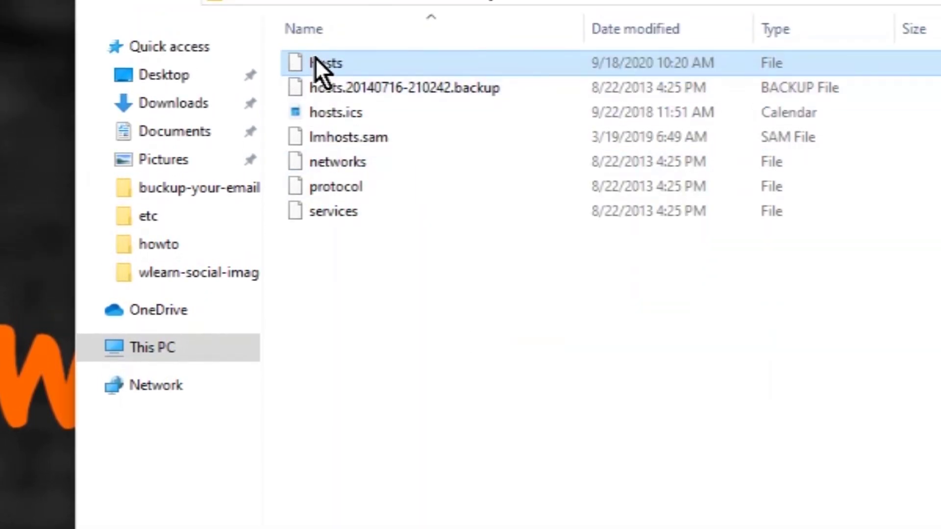
Reopen hosts in Notepad and add new lines for the 127.0.0.1 block entries.
right_click(316, 58)
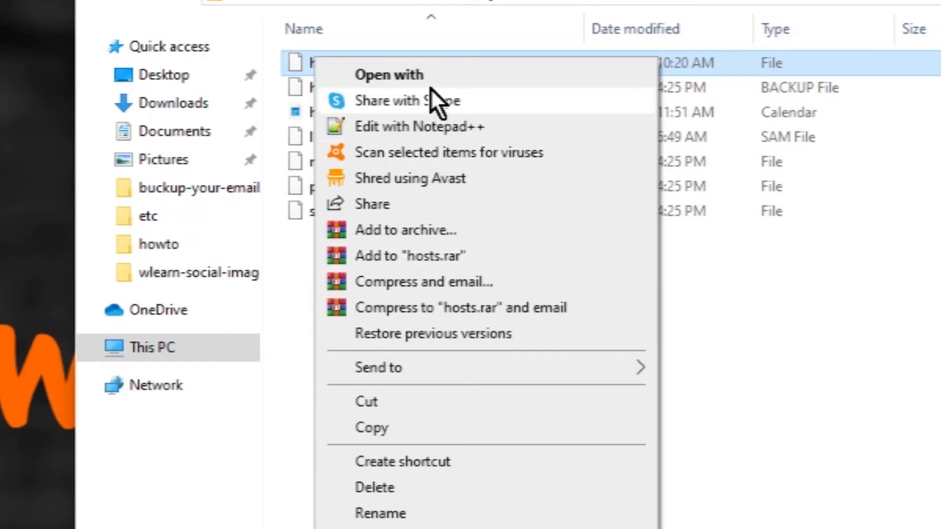
click(430, 78)
click(193, 303)
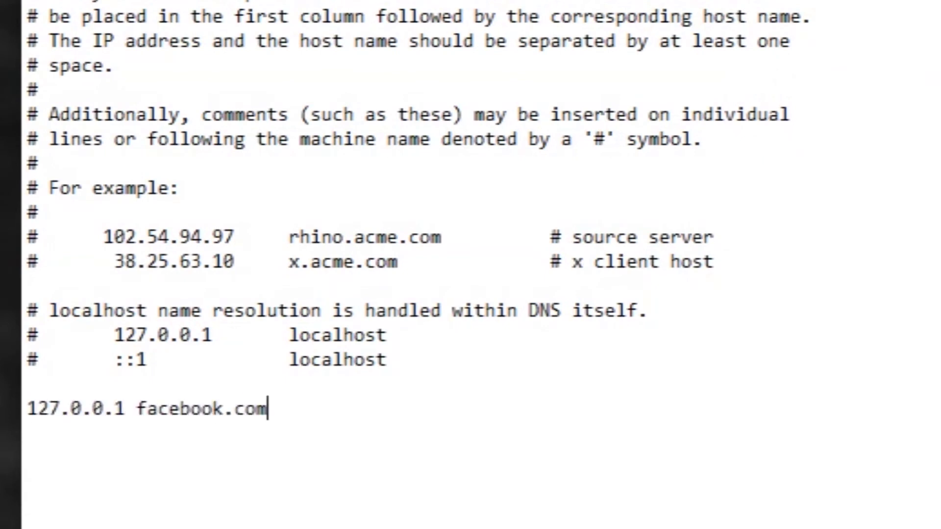
key(Return)
text(127.0.0.1 twitter.com)
key(Return)
text(127.0.0.1 somepornsite.xxx)
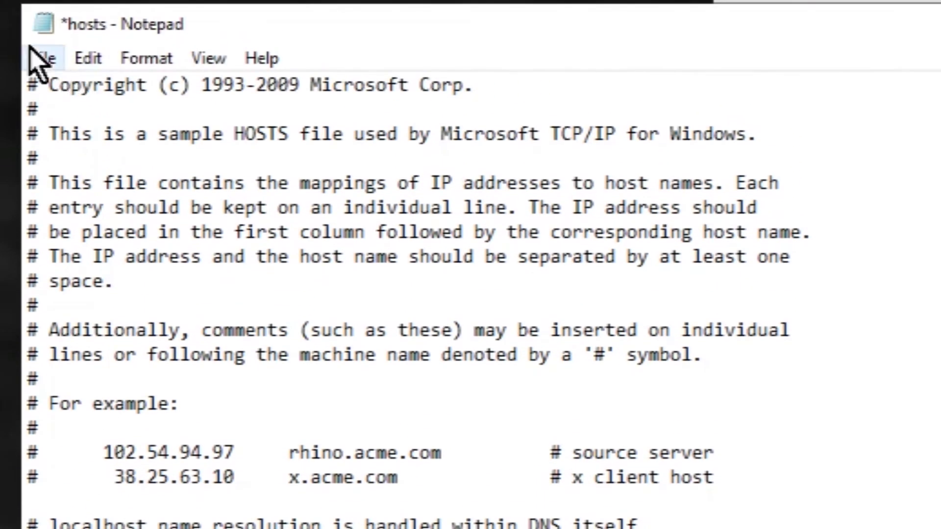
Save the hosts file, then close Notepad and the etc folder window.
click(36, 59)
click(101, 176)
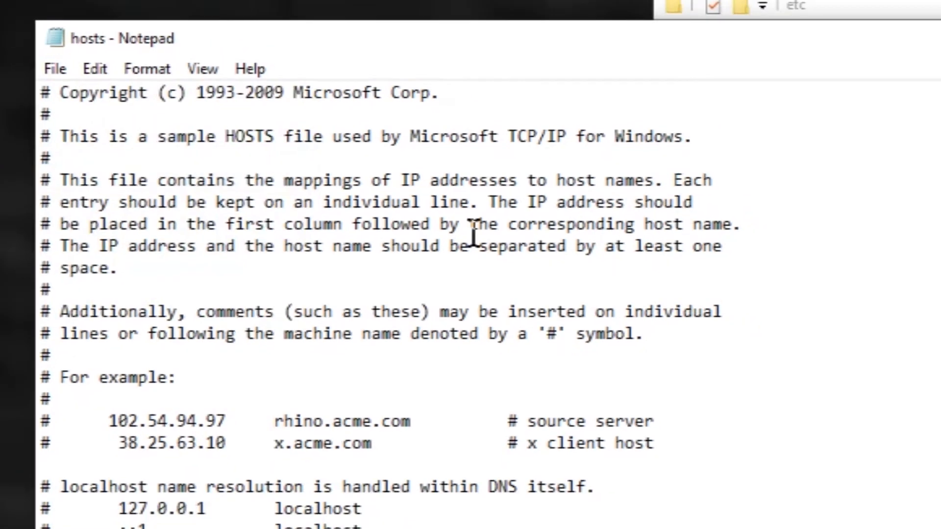
click(792, 109)
click(892, 97)
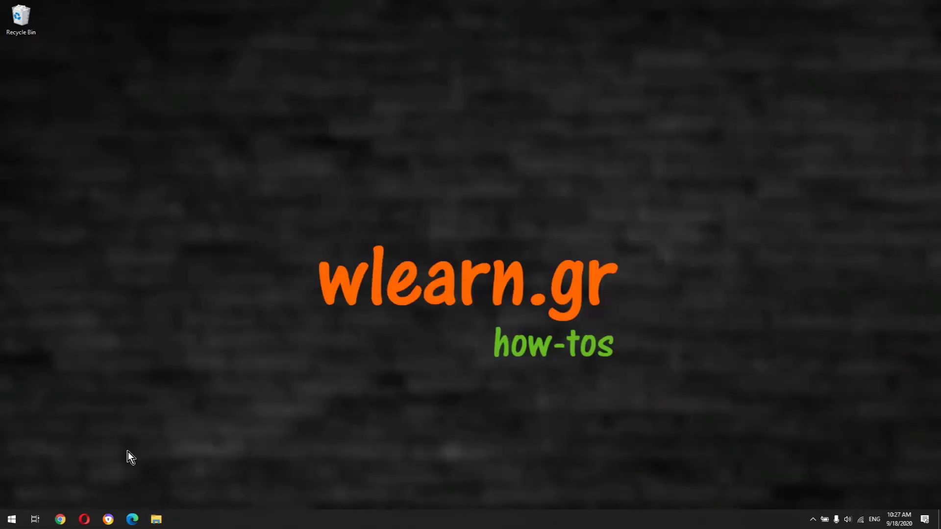
Restart Windows from the Start menu power options, then relaunch Opera.
click(11, 519)
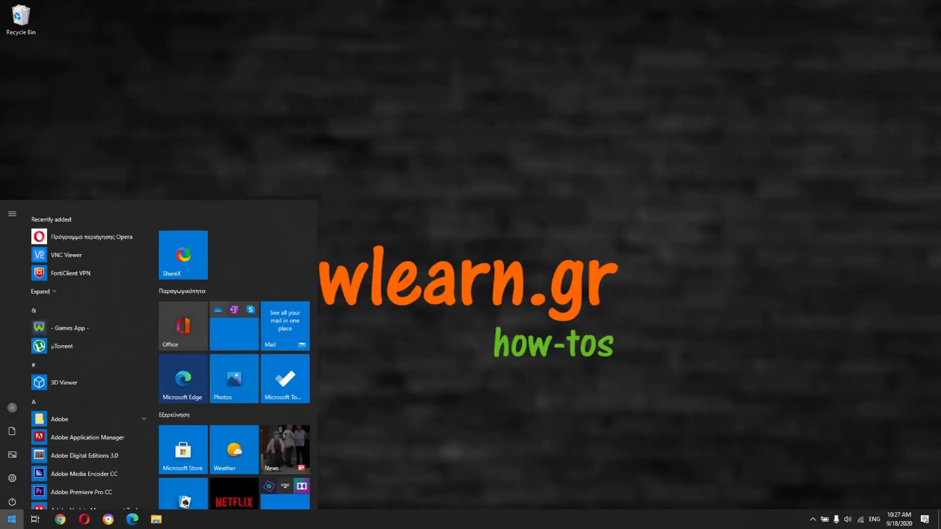
click(12, 499)
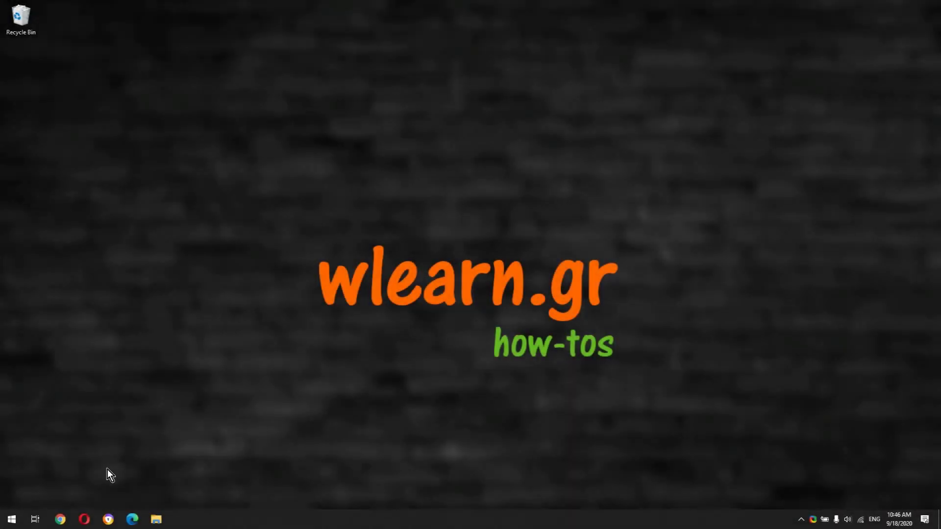
click(90, 514)
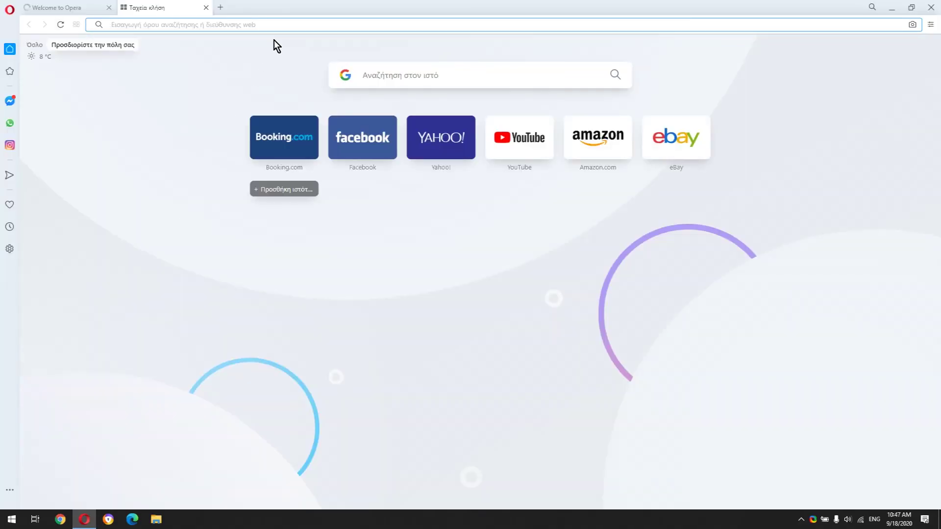
Try loading facebook.com in Opera, which fails with a private-connection certificate error.
click(291, 24)
text(fa)
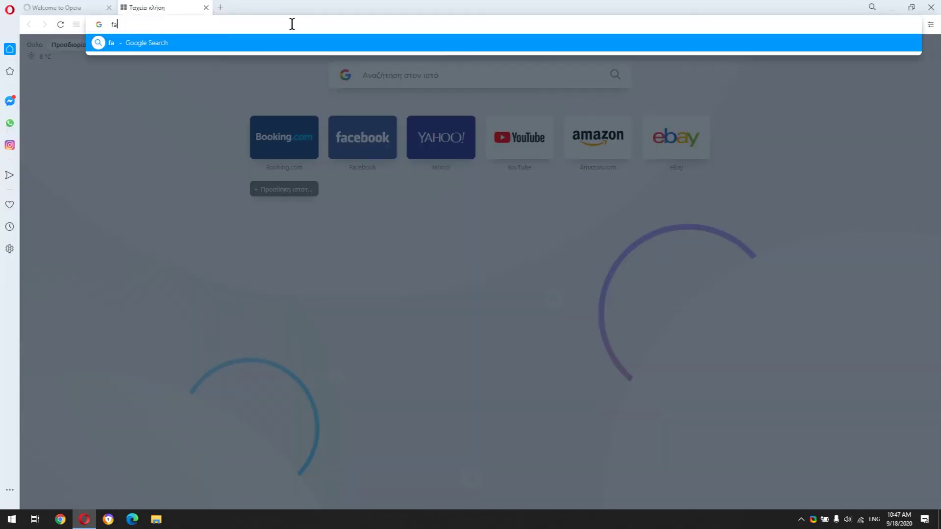
text(ceboo)
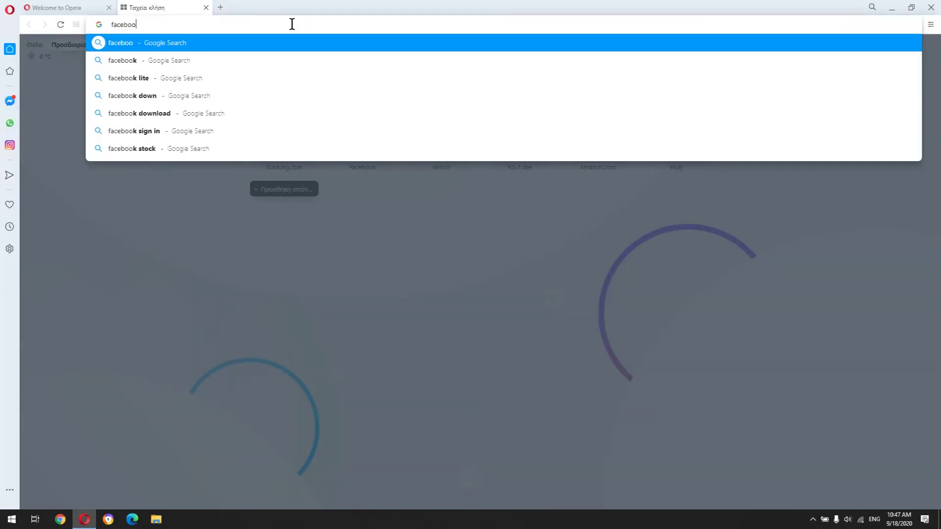
text(k.com)
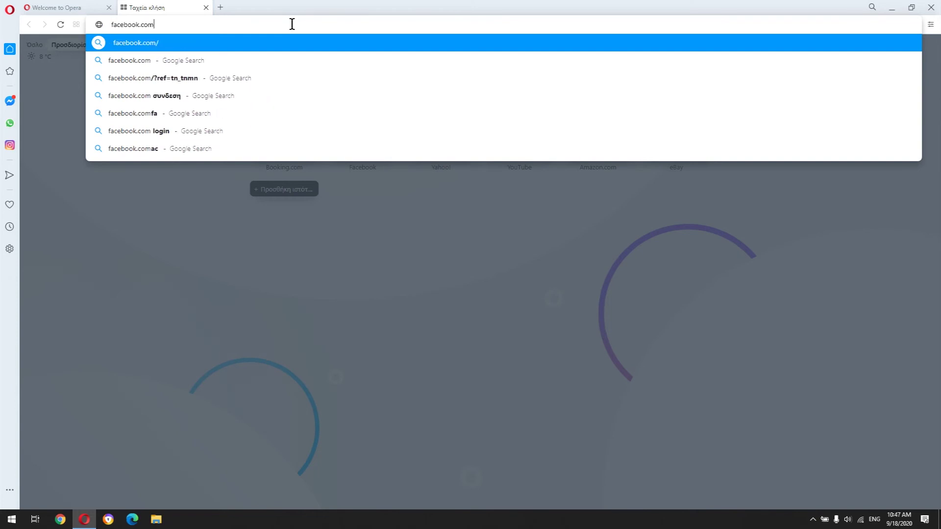
key(Return)
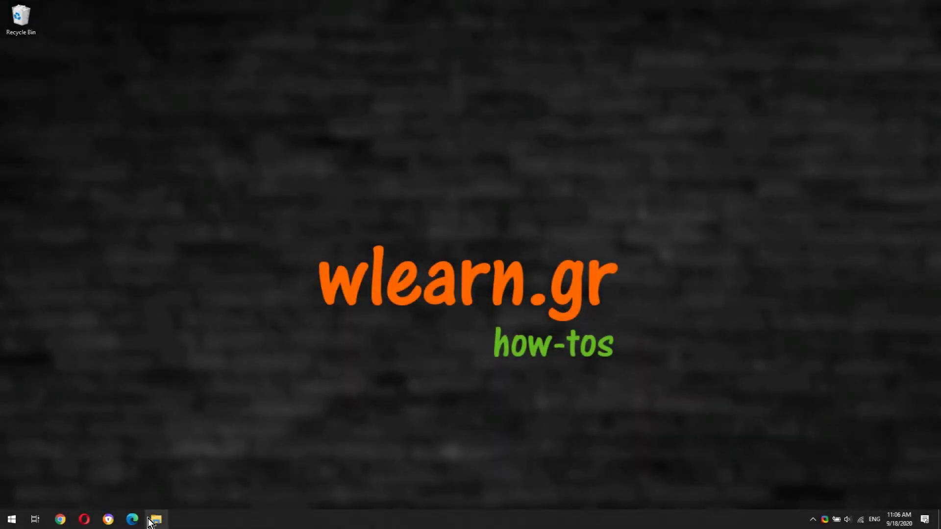
Open File Explorer and browse to SSD (C:) > Windows > System32.
click(151, 521)
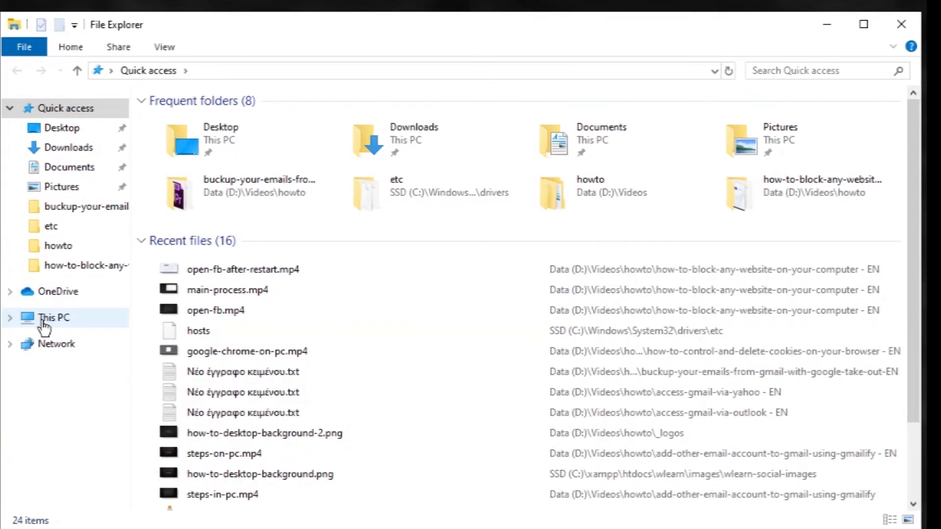
click(42, 322)
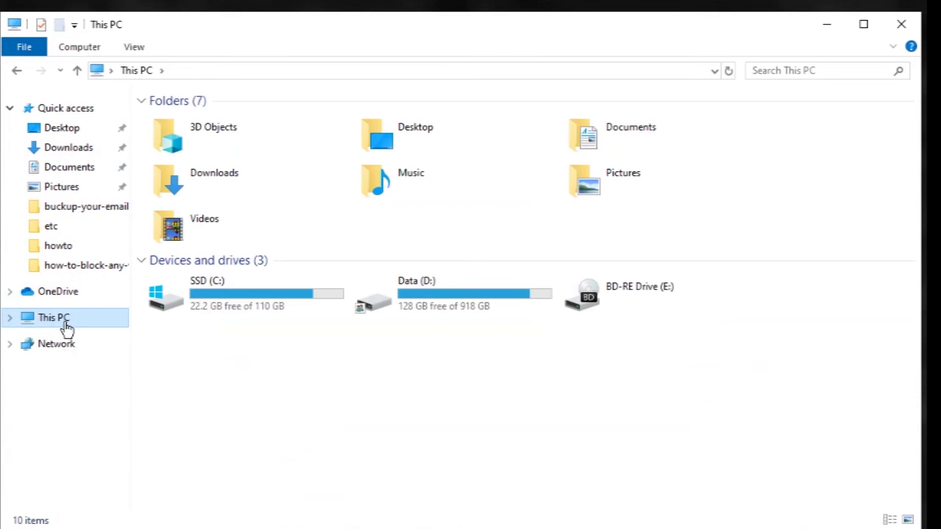
click(189, 301)
double_click(189, 302)
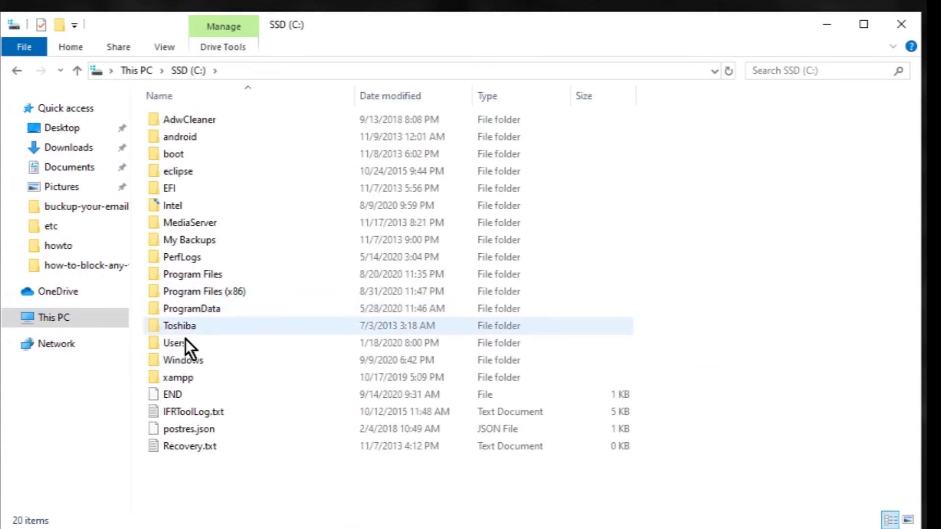
click(180, 362)
double_click(180, 362)
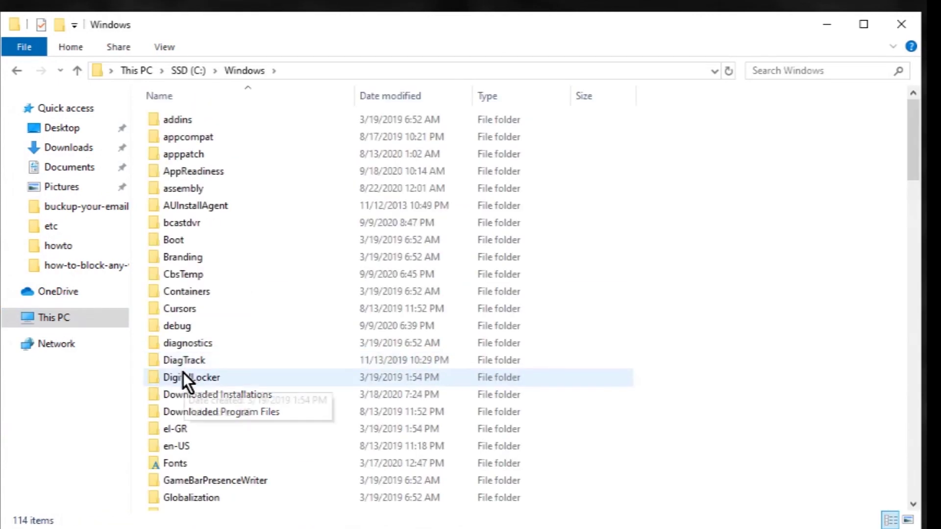
scroll(303, 360, down, 4)
scroll(294, 346, down, 2)
scroll(291, 327, down, 8)
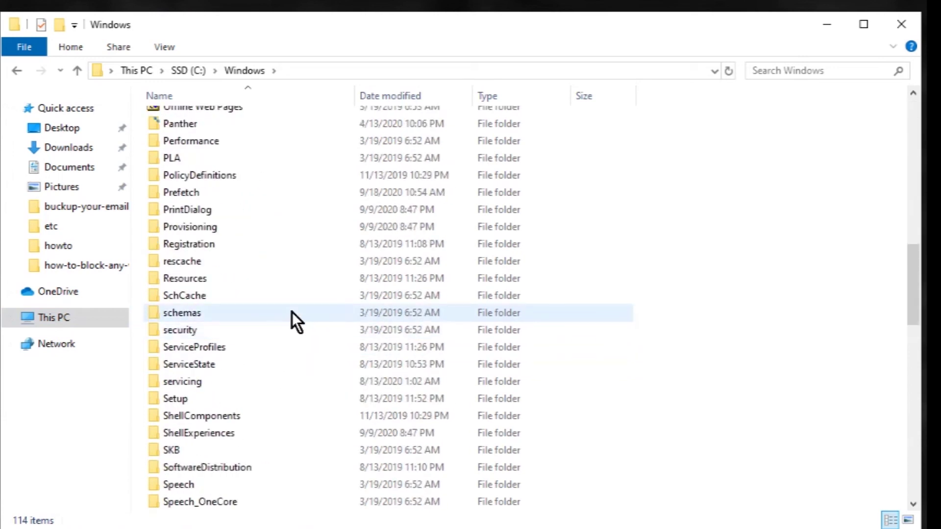
scroll(293, 313, down, 4)
scroll(260, 319, down, 2)
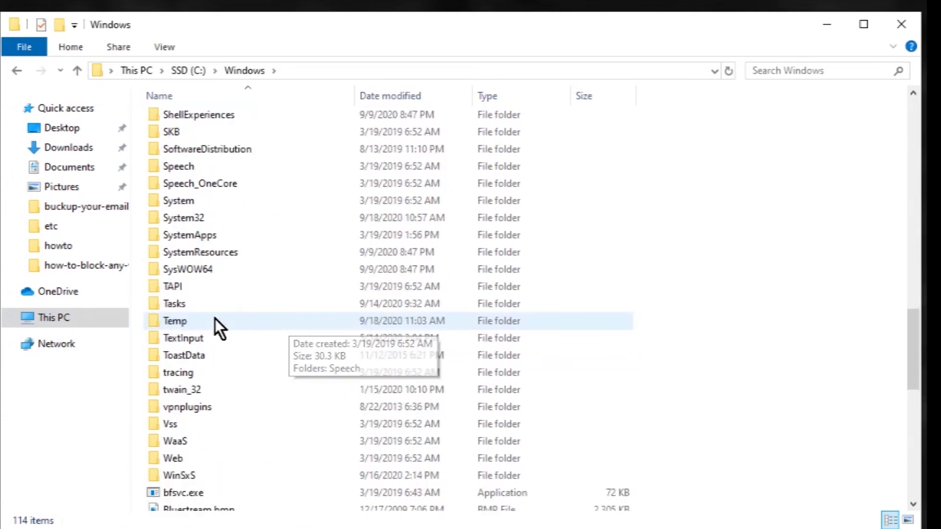
double_click(198, 221)
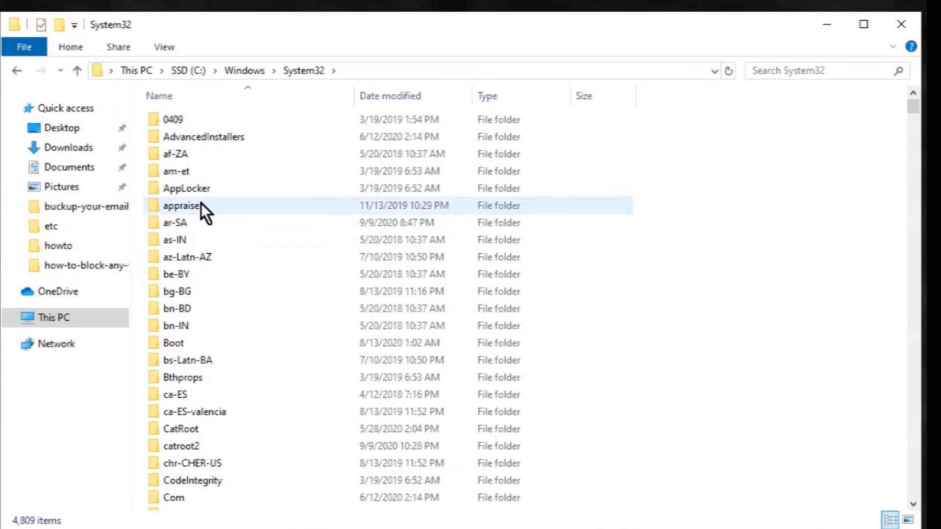
scroll(294, 291, down, 5)
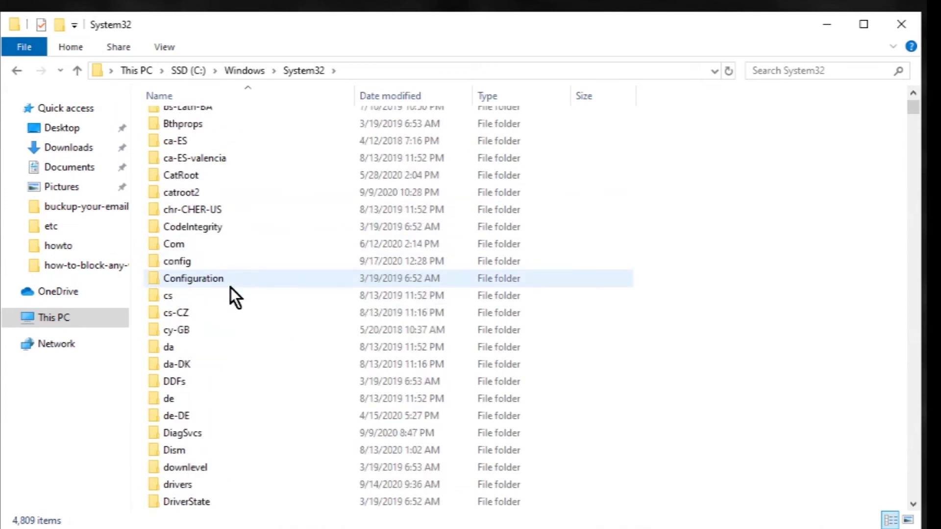
scroll(231, 291, down, 1)
scroll(214, 313, down, 1)
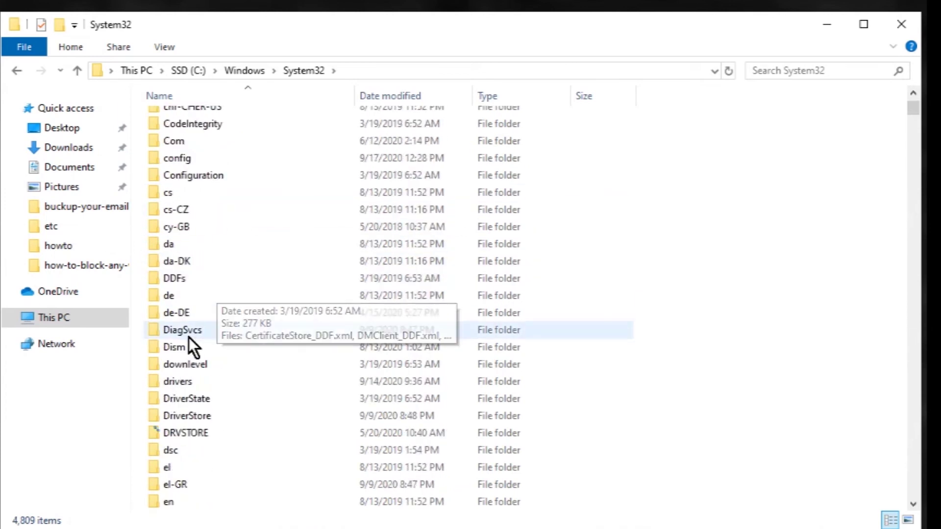
Go into drivers\etc and bring up the context menu for the hosts file.
double_click(177, 383)
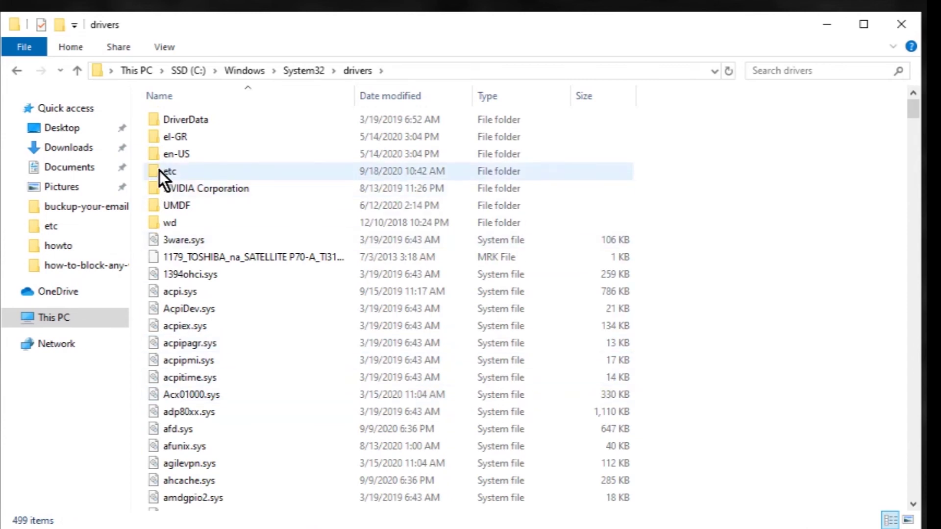
double_click(175, 173)
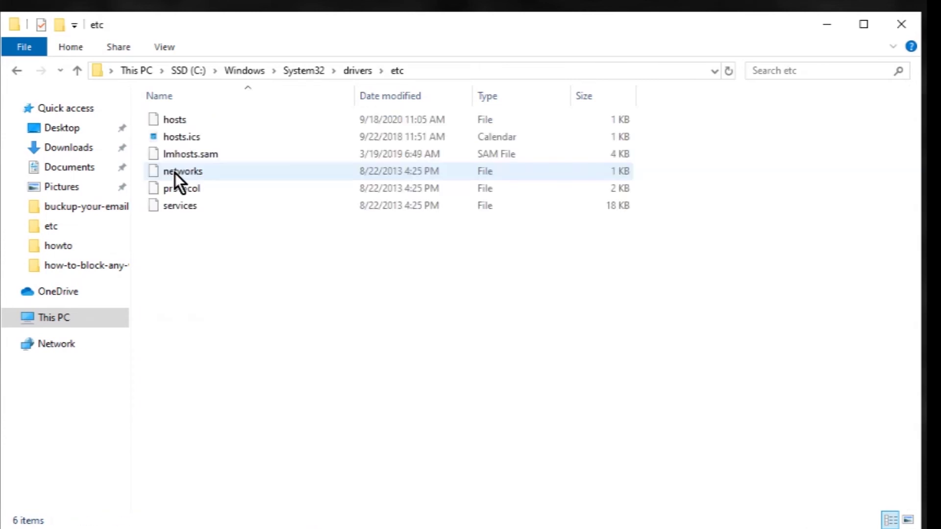
click(179, 124)
right_click(179, 125)
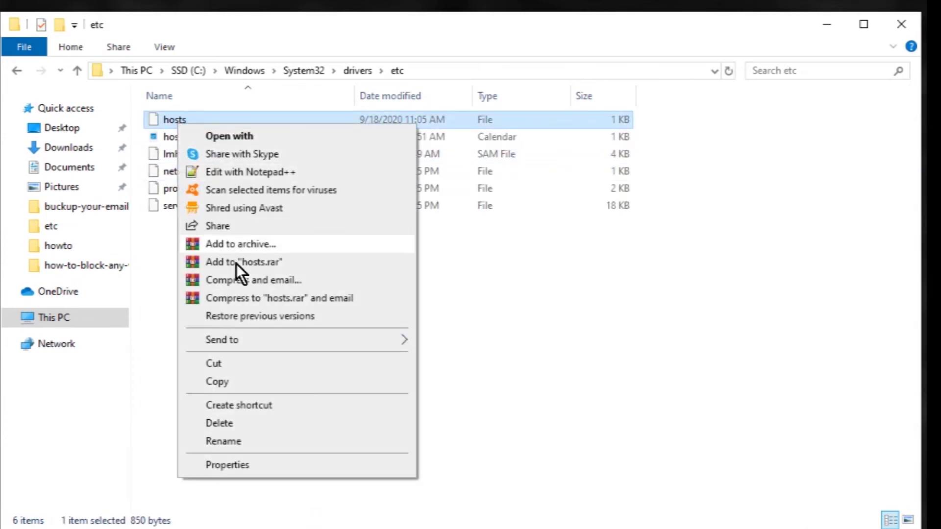
Remove Full control, Modify and Write from Users on hosts, leaving Read and Read & execute.
click(275, 465)
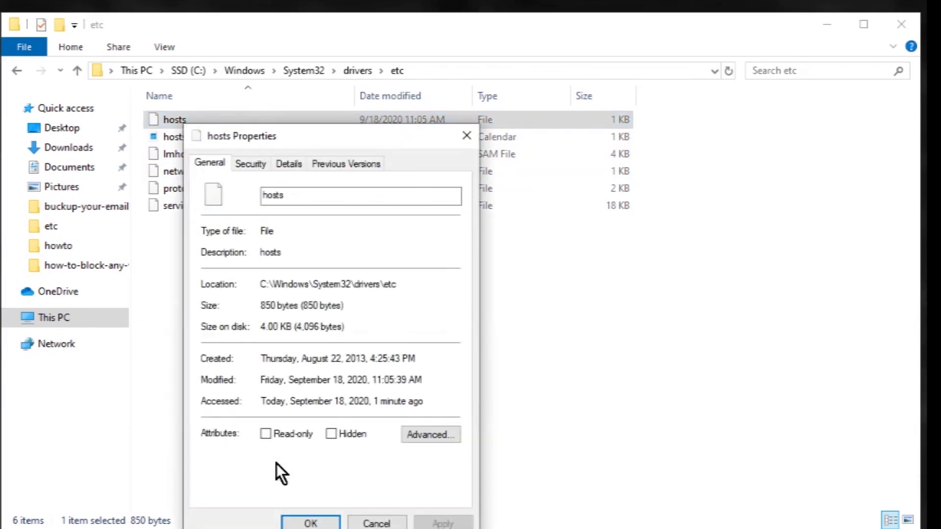
click(257, 167)
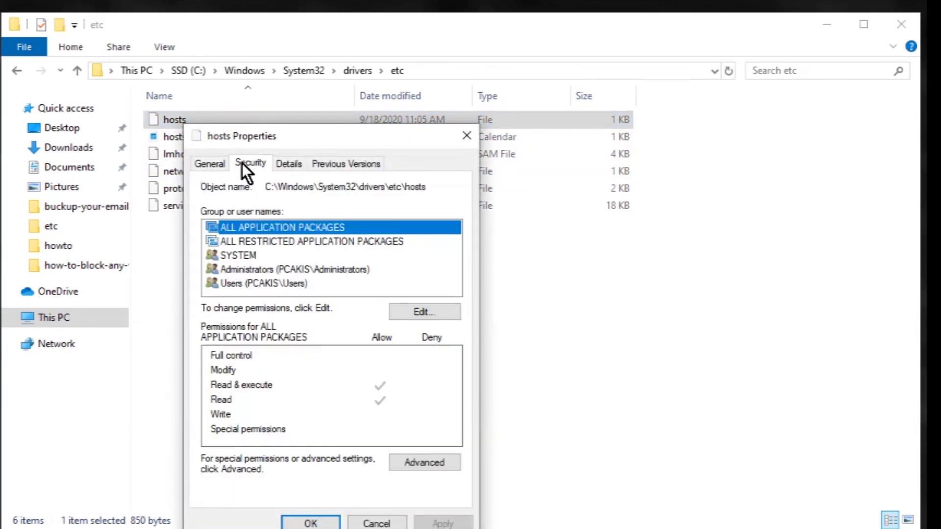
click(262, 286)
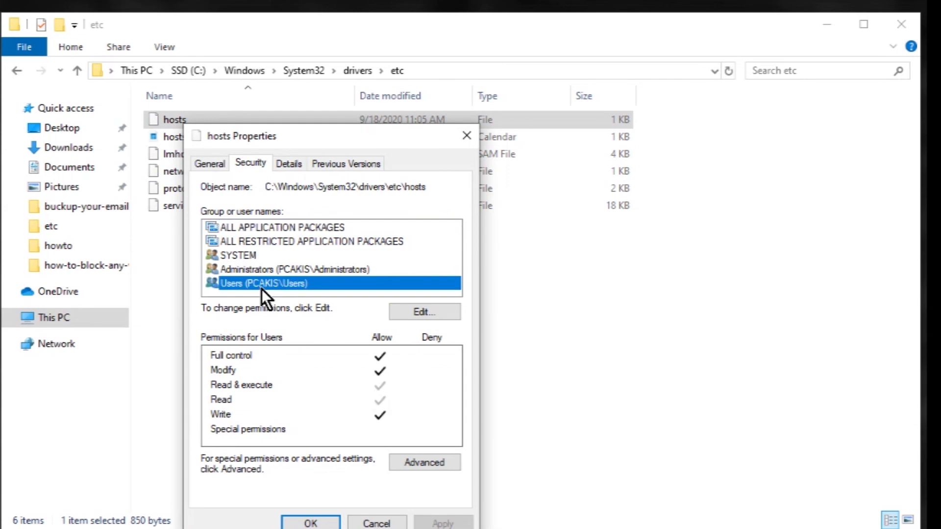
click(427, 312)
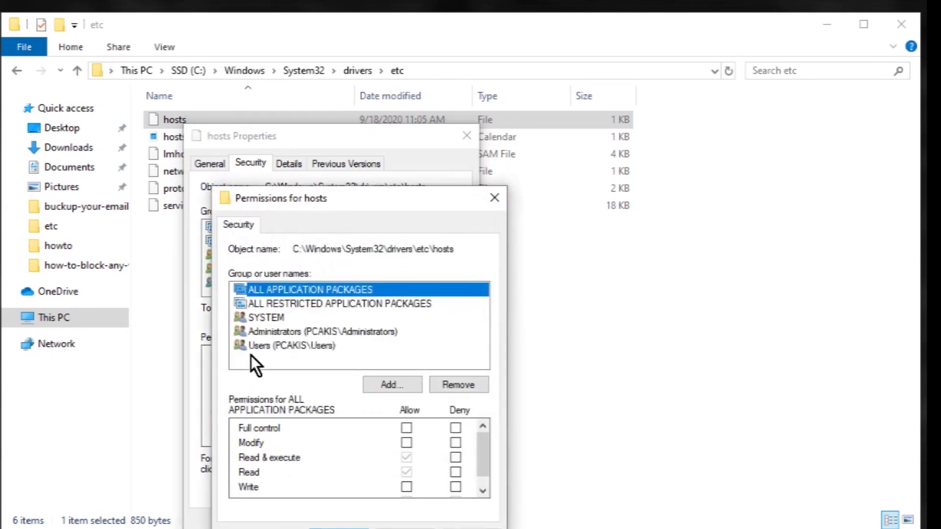
click(257, 346)
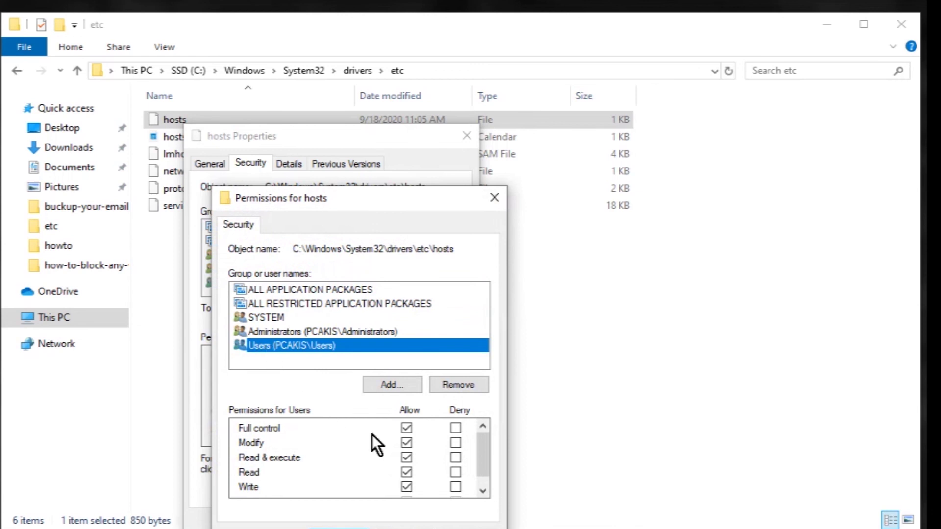
click(407, 428)
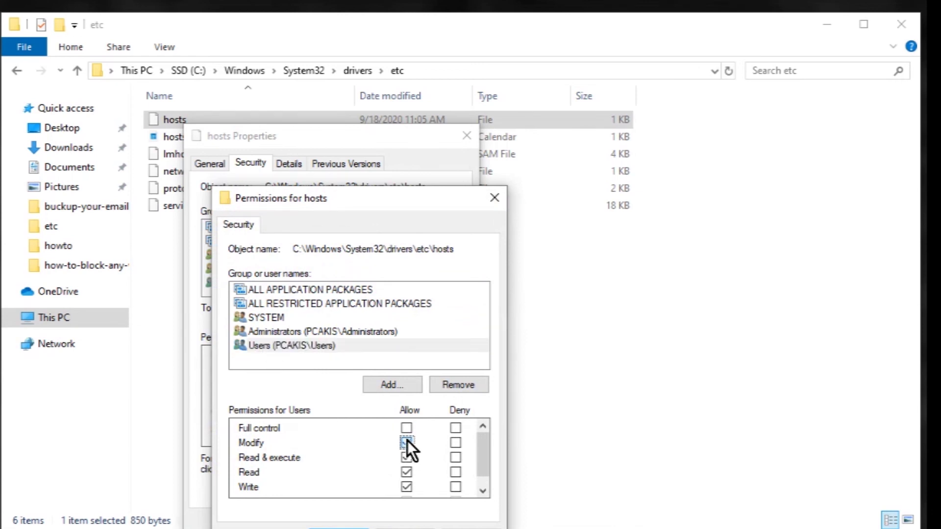
click(403, 488)
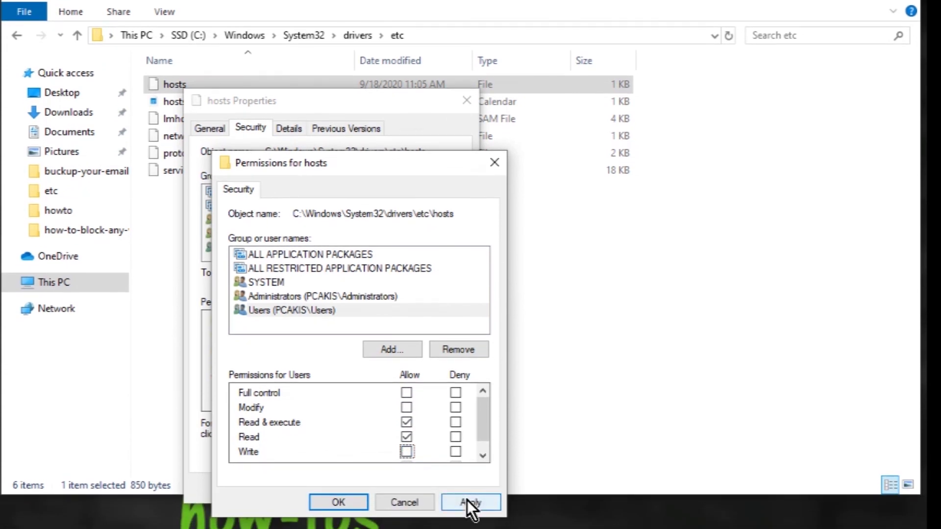
click(467, 501)
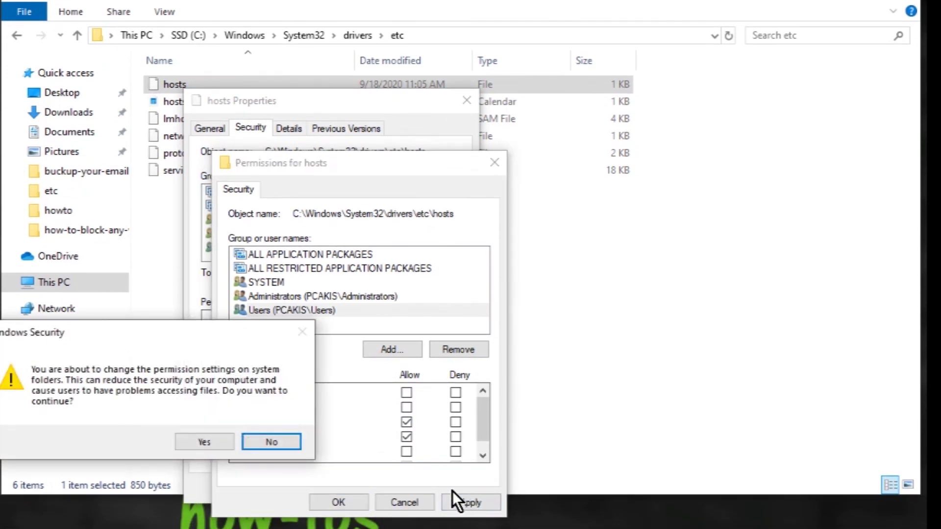
click(207, 445)
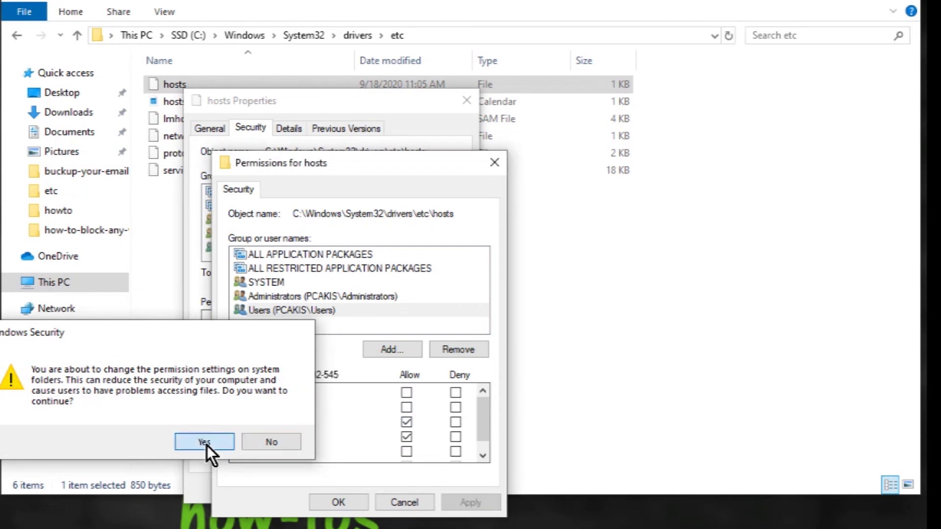
click(330, 500)
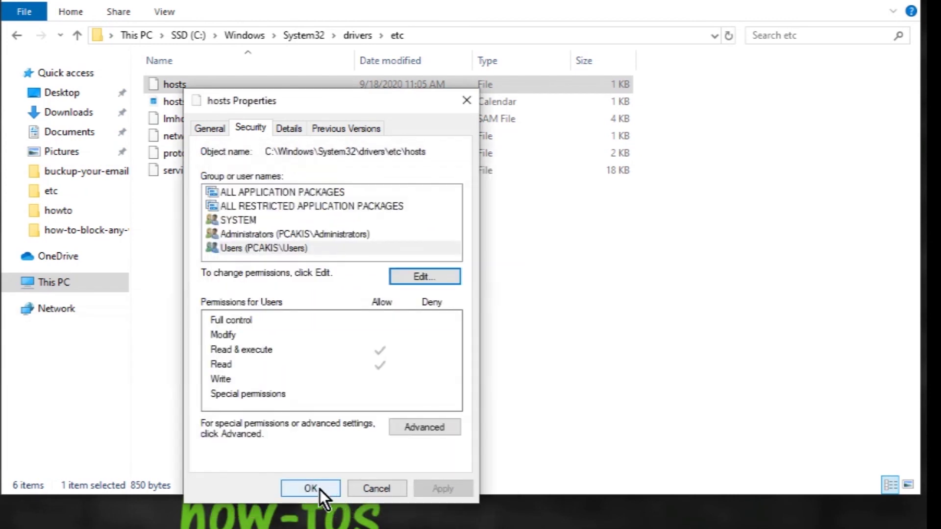
click(319, 489)
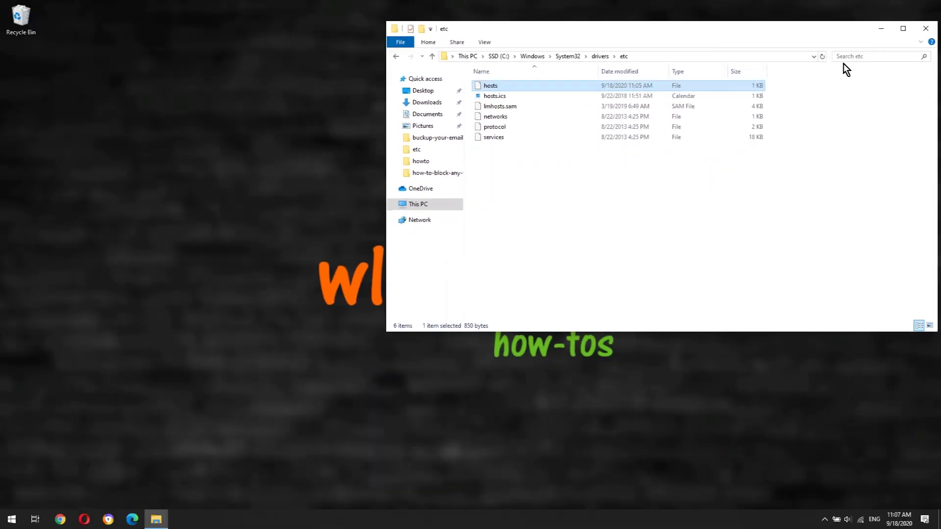
Close the etc folder window to return to the desktop.
click(922, 30)
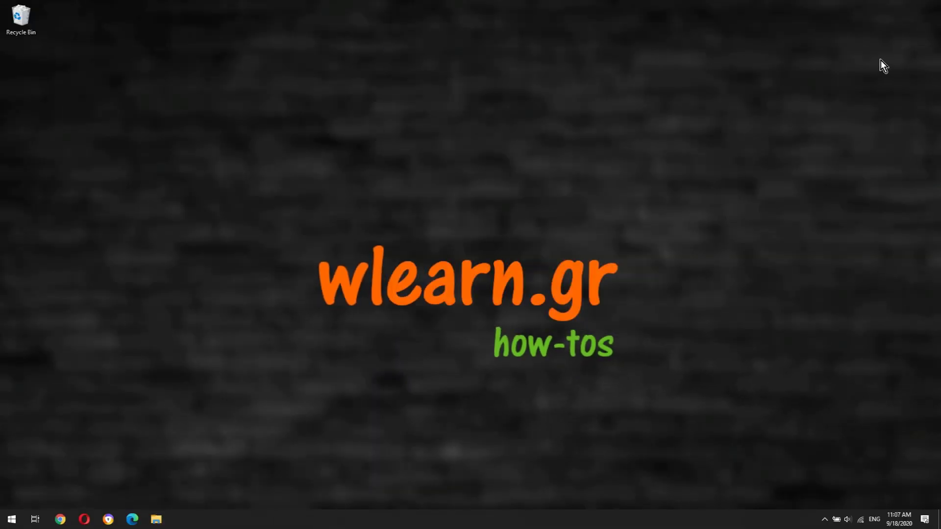